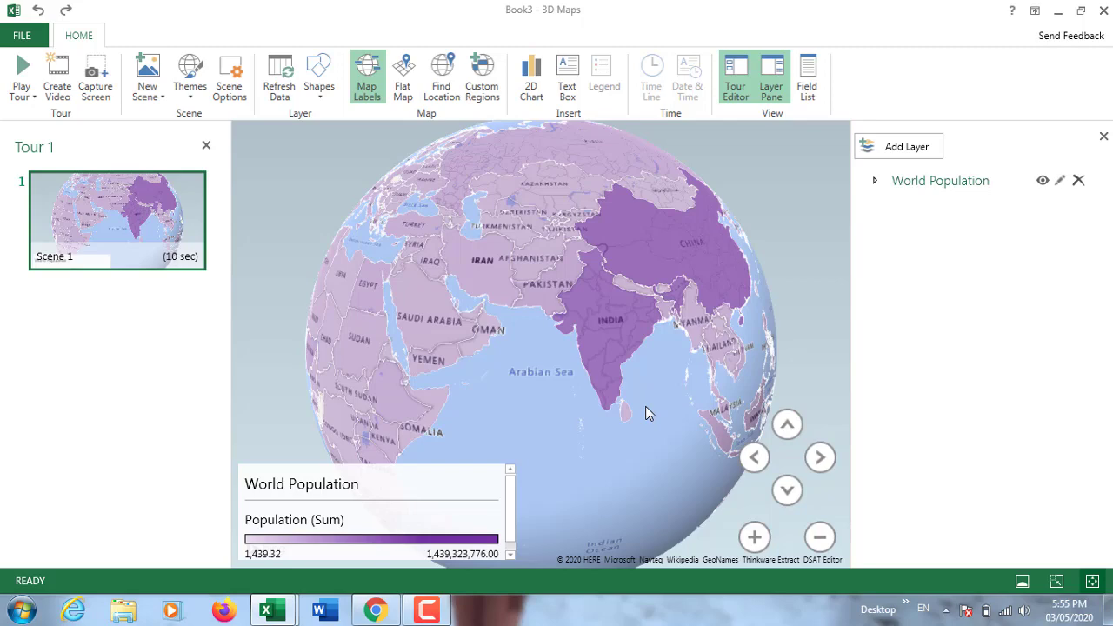
Rotate the globe slightly, play the Scene 1 tour full-screen, then exit playback.
left_click_drag(645, 407, 606, 409)
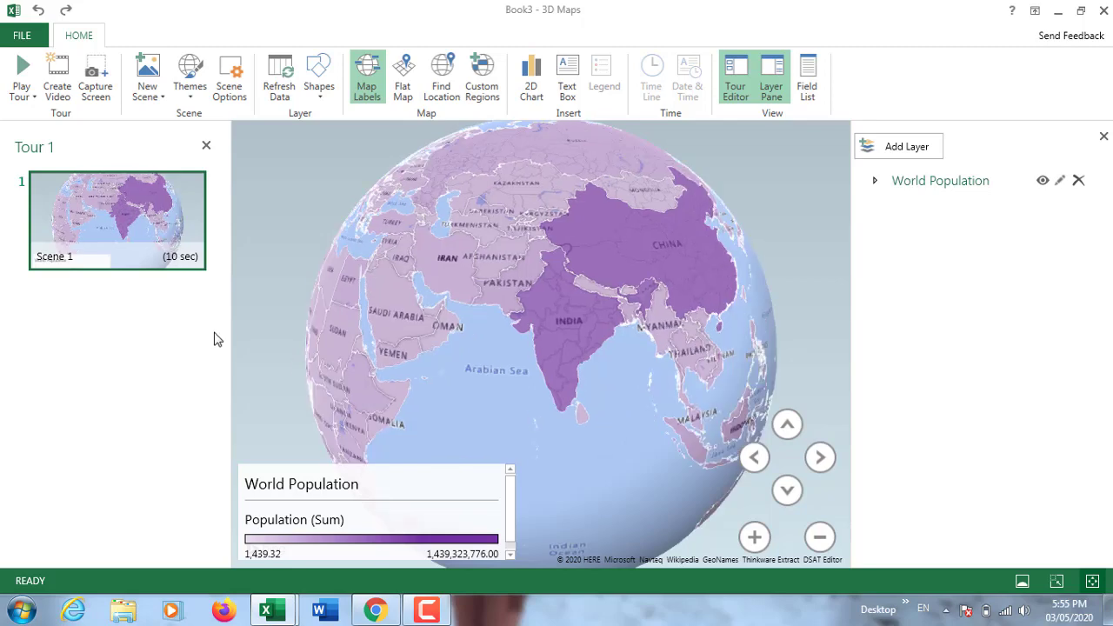
mouse_move(80, 260)
left_click(148, 257)
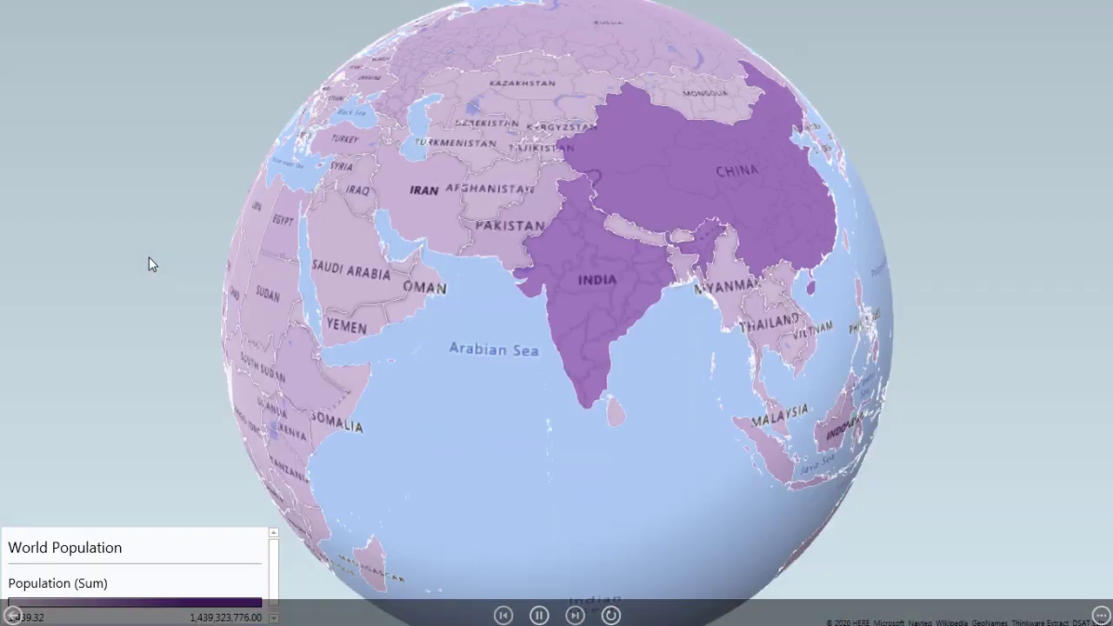
key("Escape")
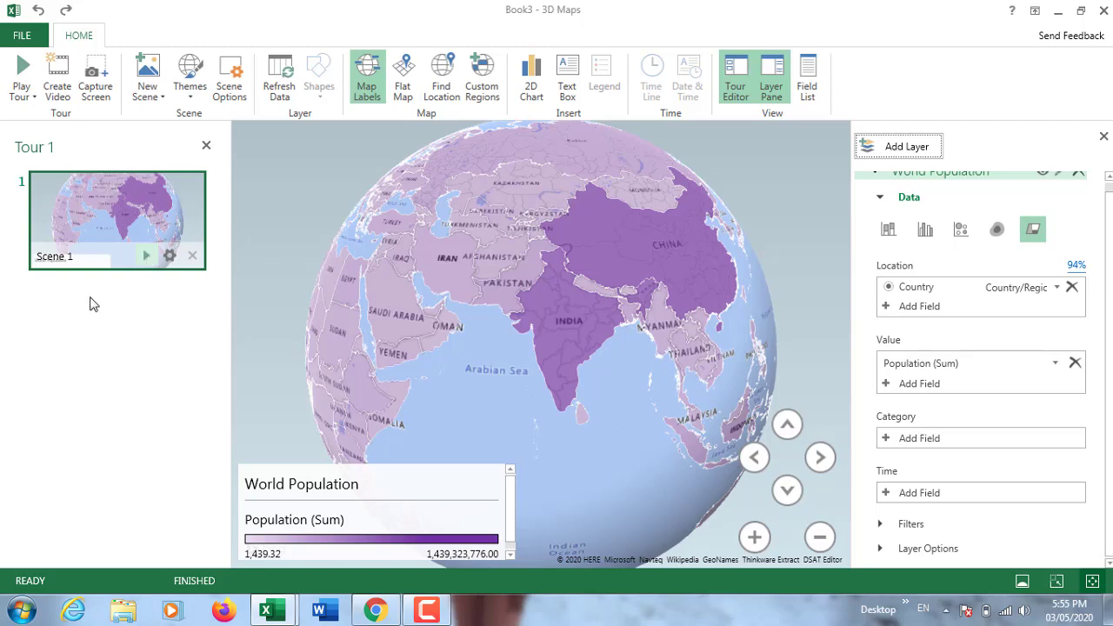
Bring Book3 forward and select China (B2) and Nigeria (B8) in the Country column.
mouse_move(276, 614)
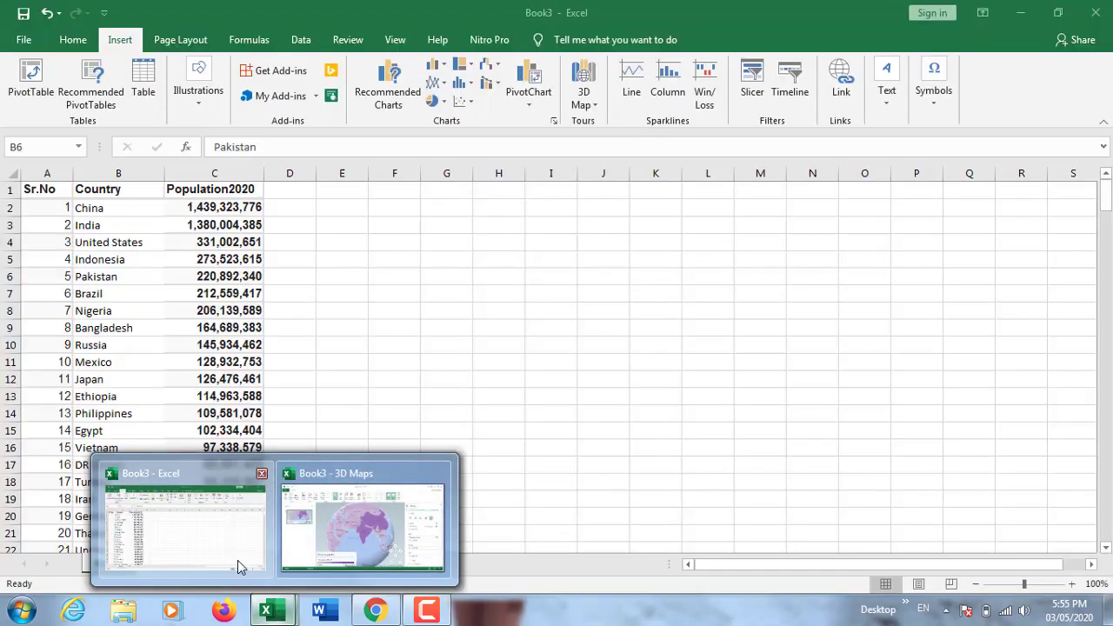
left_click(238, 560)
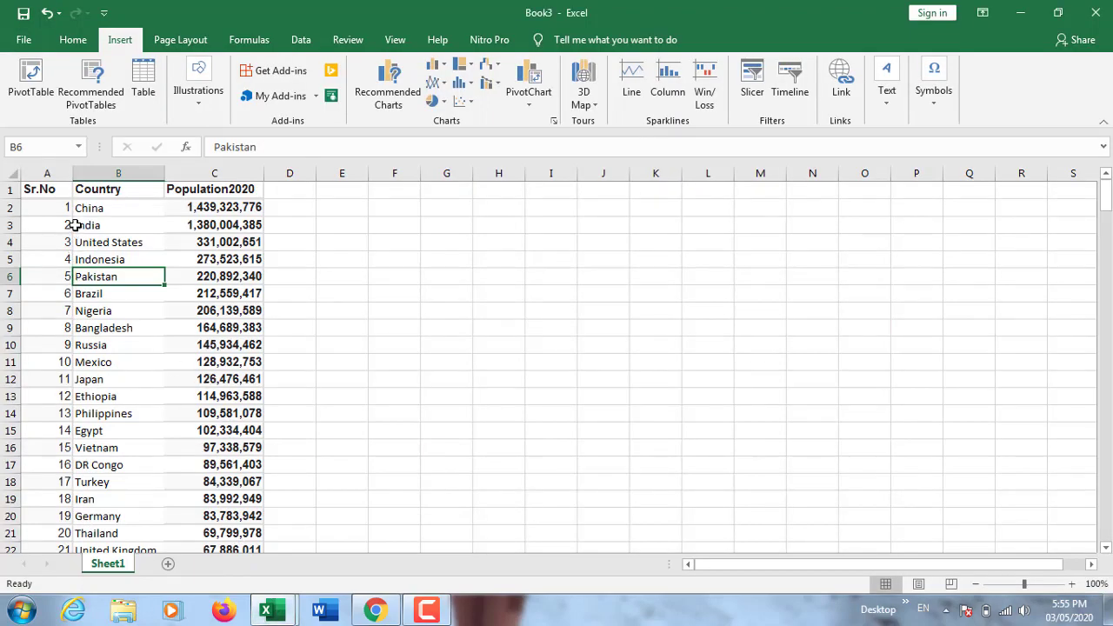
left_click(128, 213)
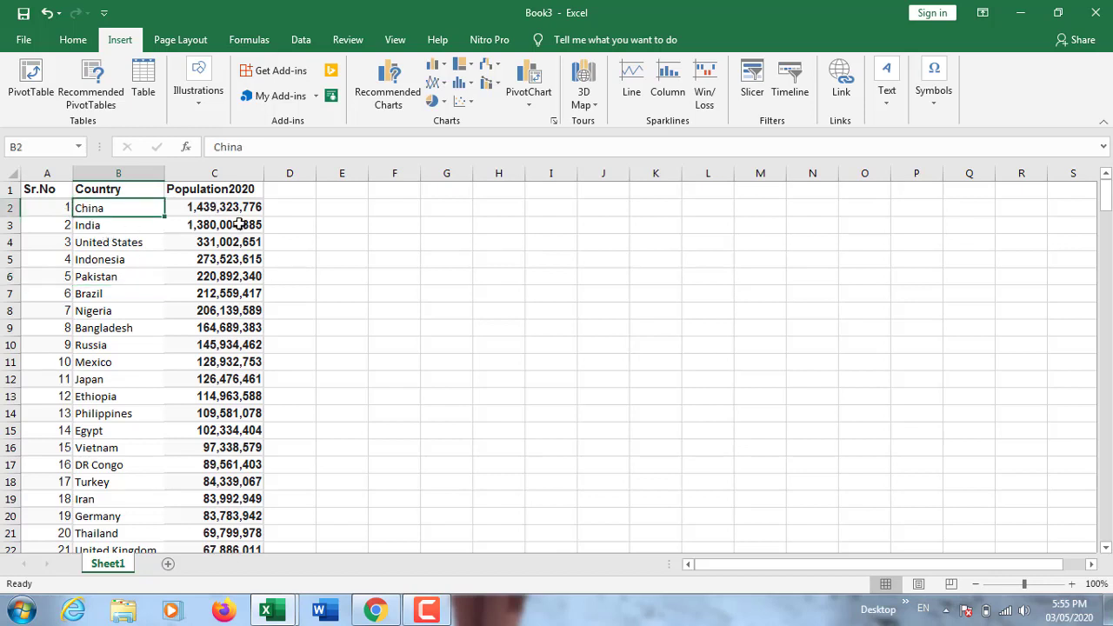
left_click(131, 310)
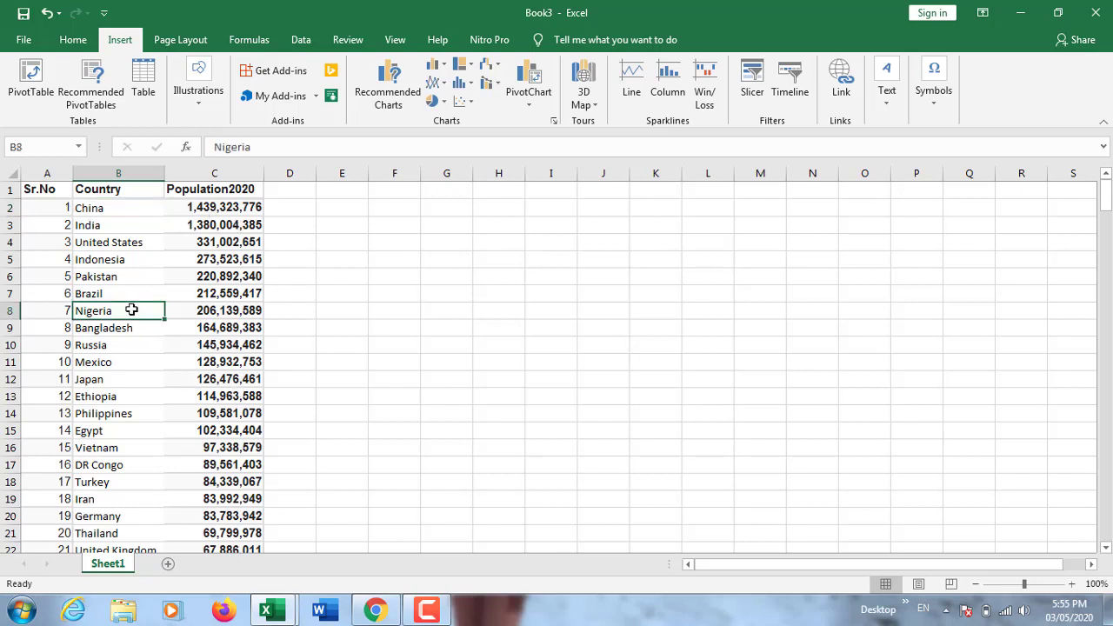
Scroll the worldometers population table back to the top and clear its highlighted selection.
left_click(375, 611)
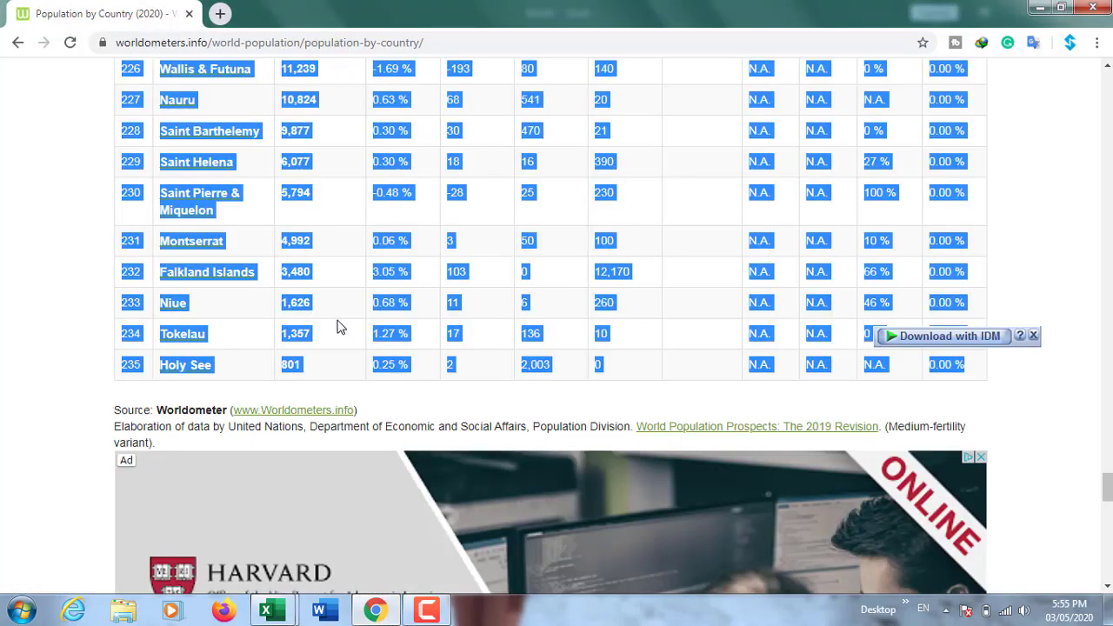
scroll(280, 428, "up", 6)
scroll(280, 428, "up", 5)
scroll(261, 443, "up", 5)
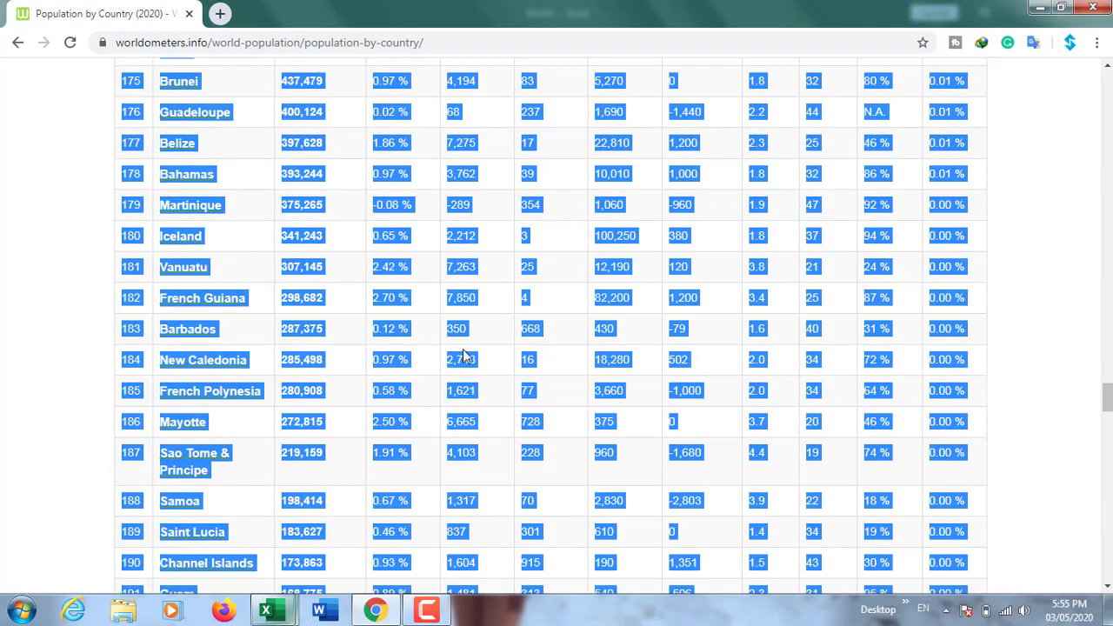
scroll(465, 357, "up", 5)
left_click(990, 296)
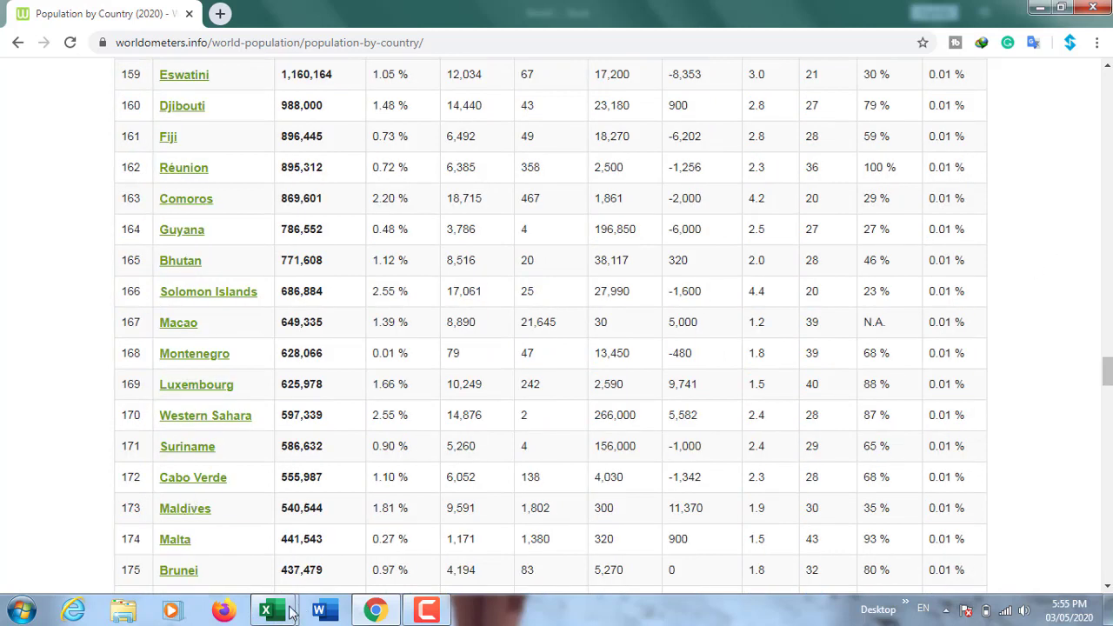
Return to the workbook, select the Philippines population in C14, and close 3D Maps.
mouse_move(294, 609)
left_click(229, 543)
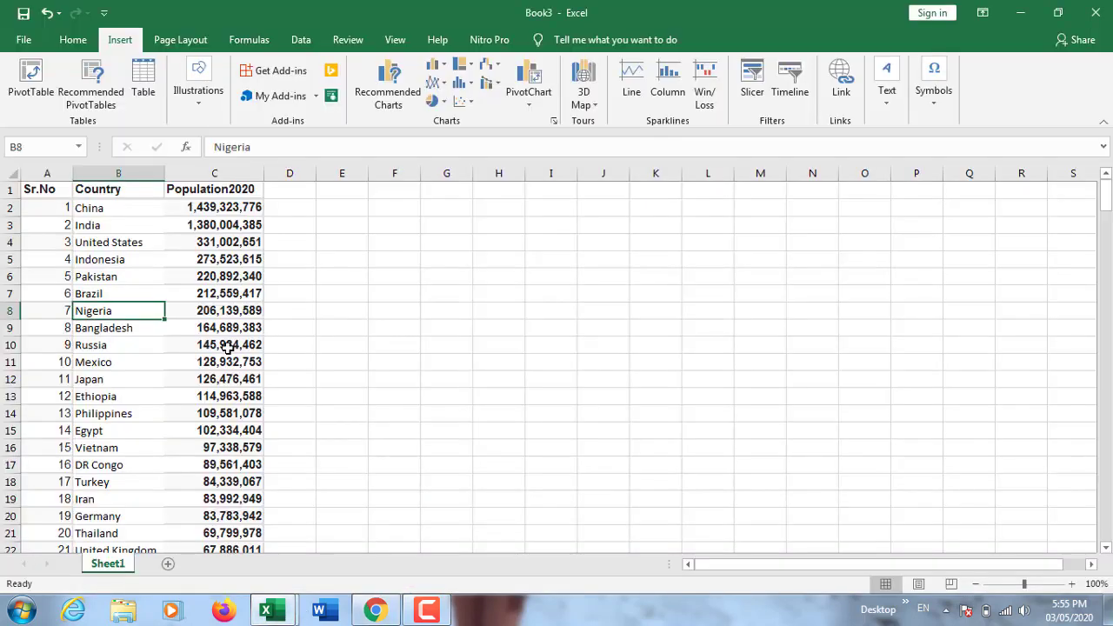
left_click(215, 414)
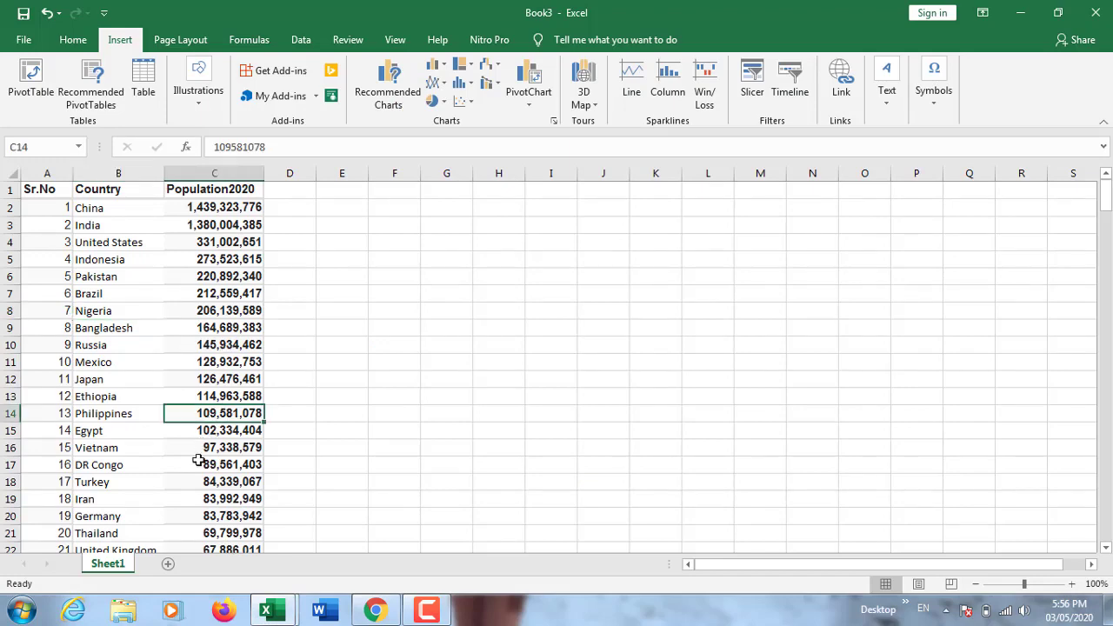
mouse_move(270, 608)
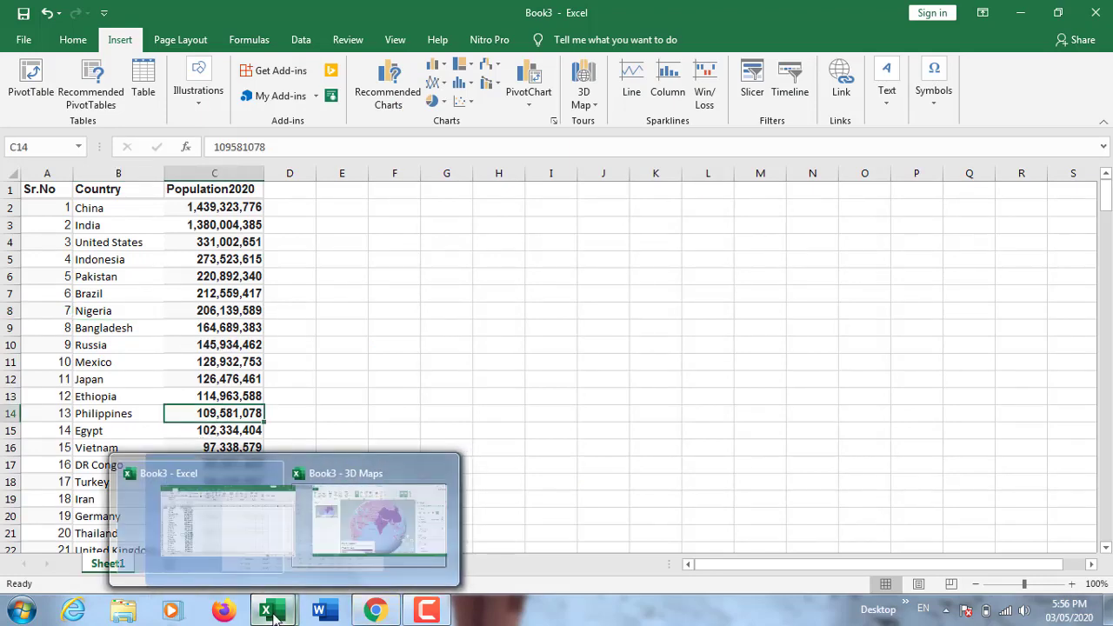
left_click(335, 546)
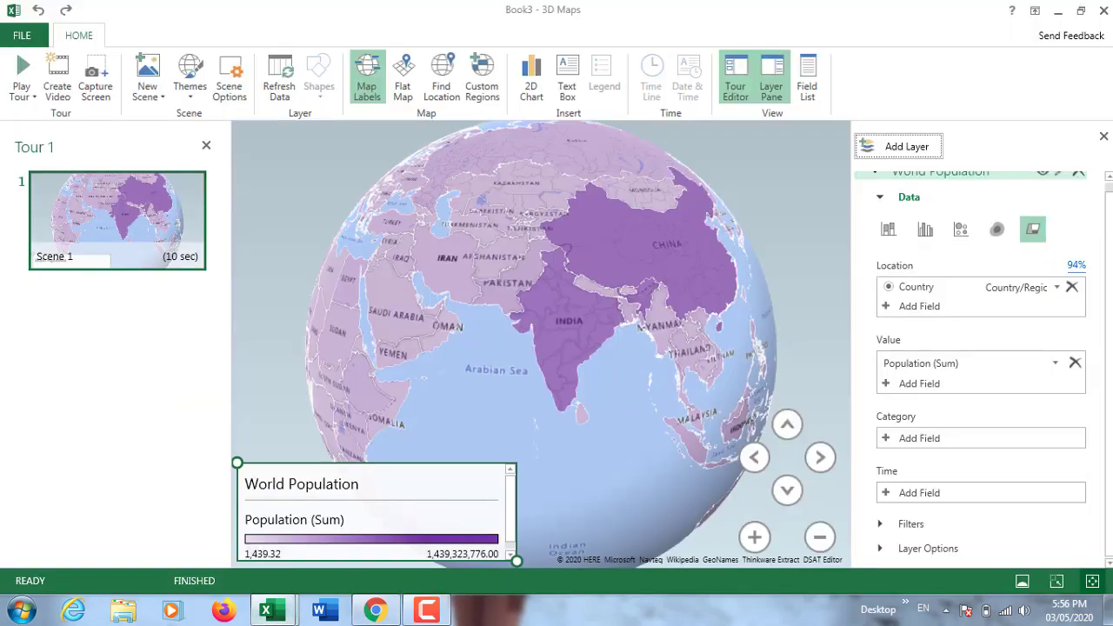
left_click(1103, 11)
Select the table A1:C236 and open Launch 3D Maps via Insert > 3D Map.
left_click_drag(54, 187, 224, 311)
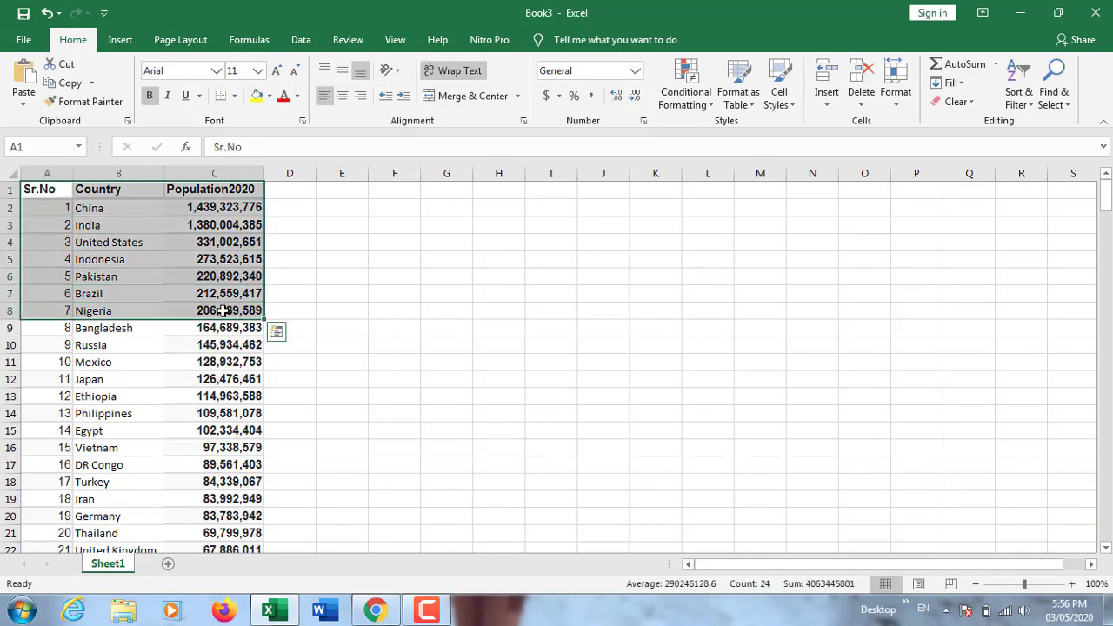
key("ctrl+shift+Down")
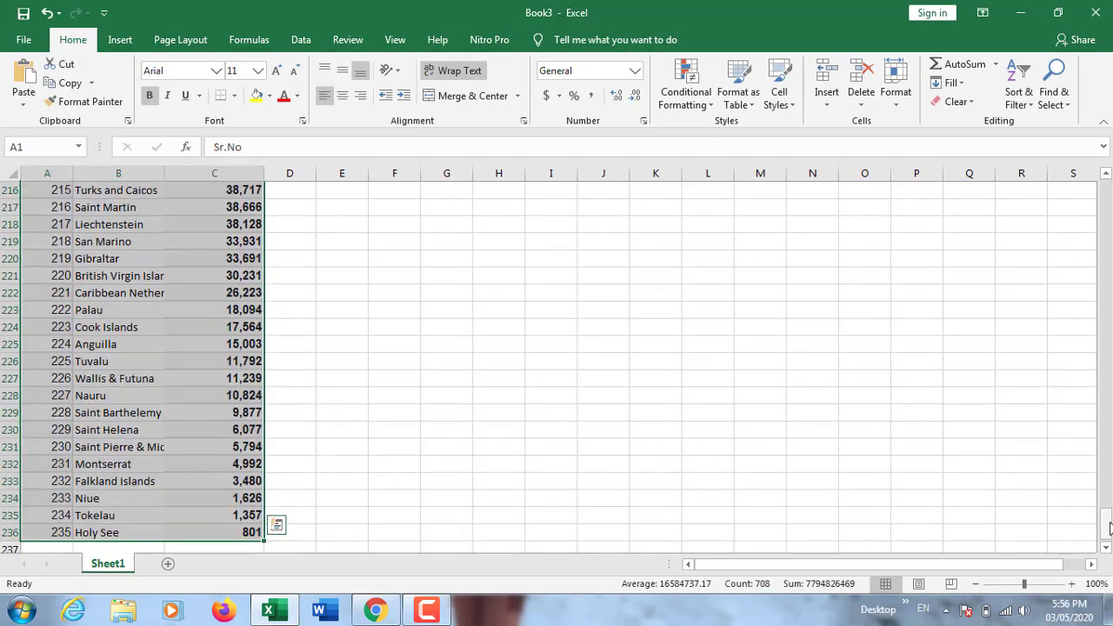
left_click_drag(1104, 517, 1105, 187)
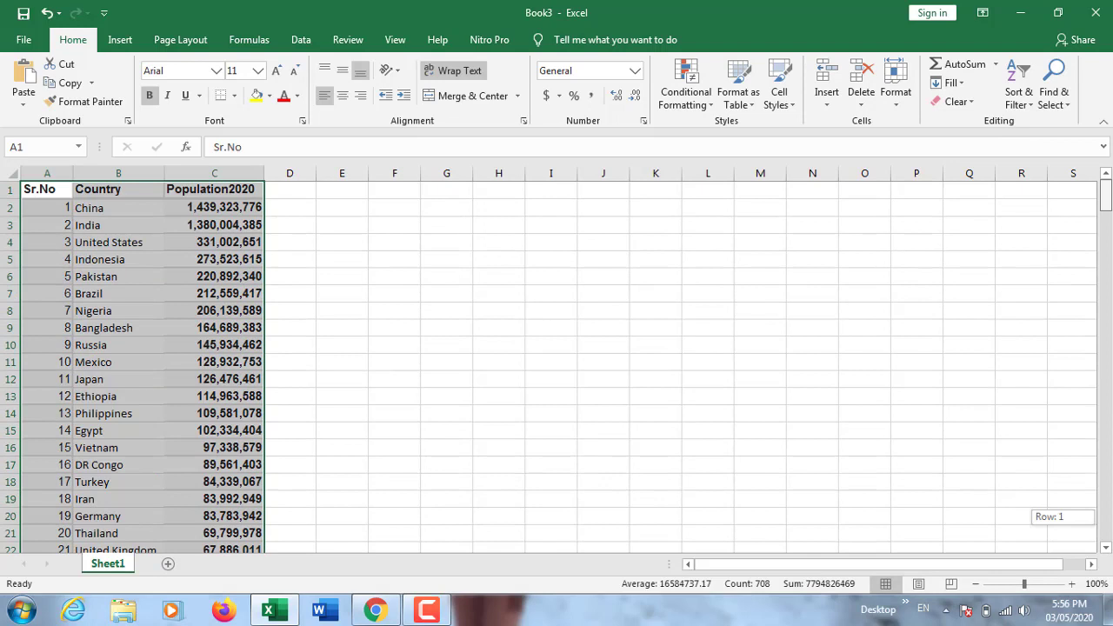
left_click(121, 40)
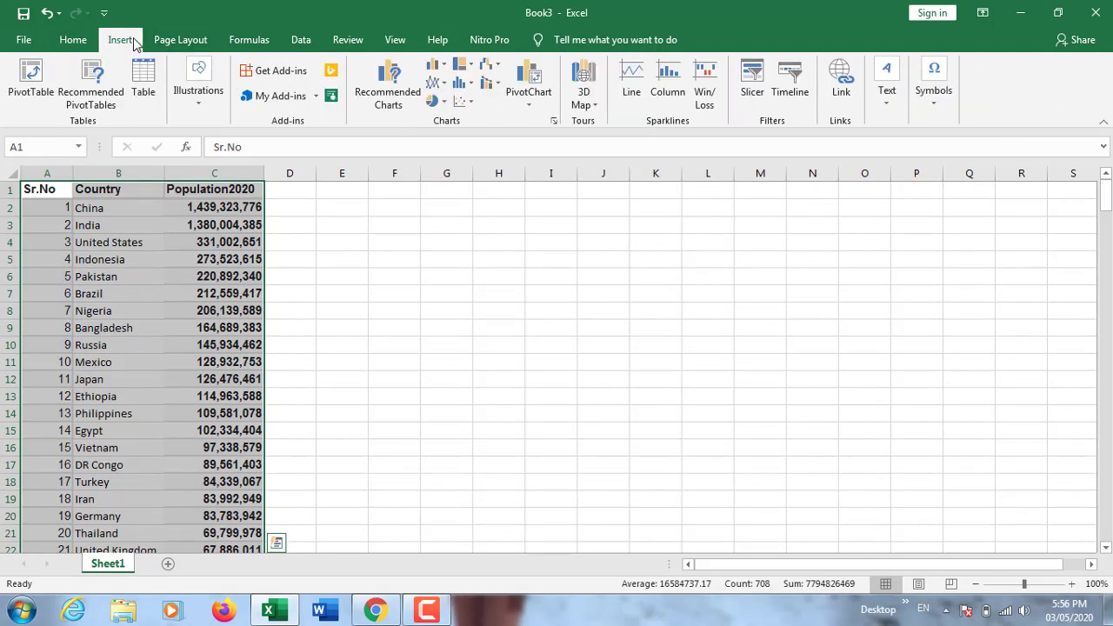
left_click(597, 110)
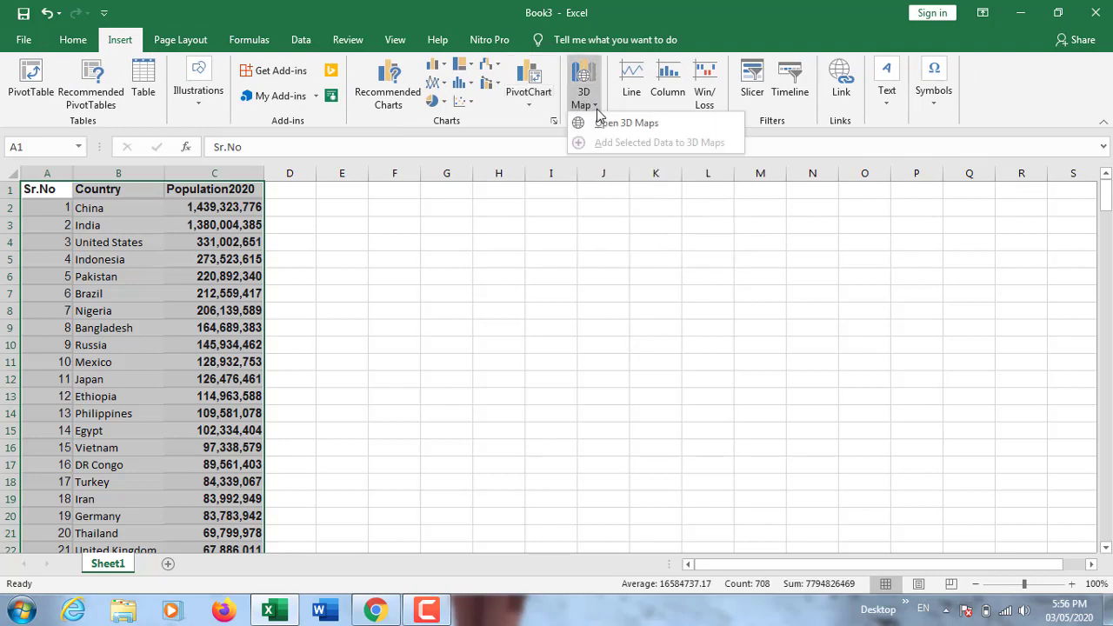
left_click(609, 131)
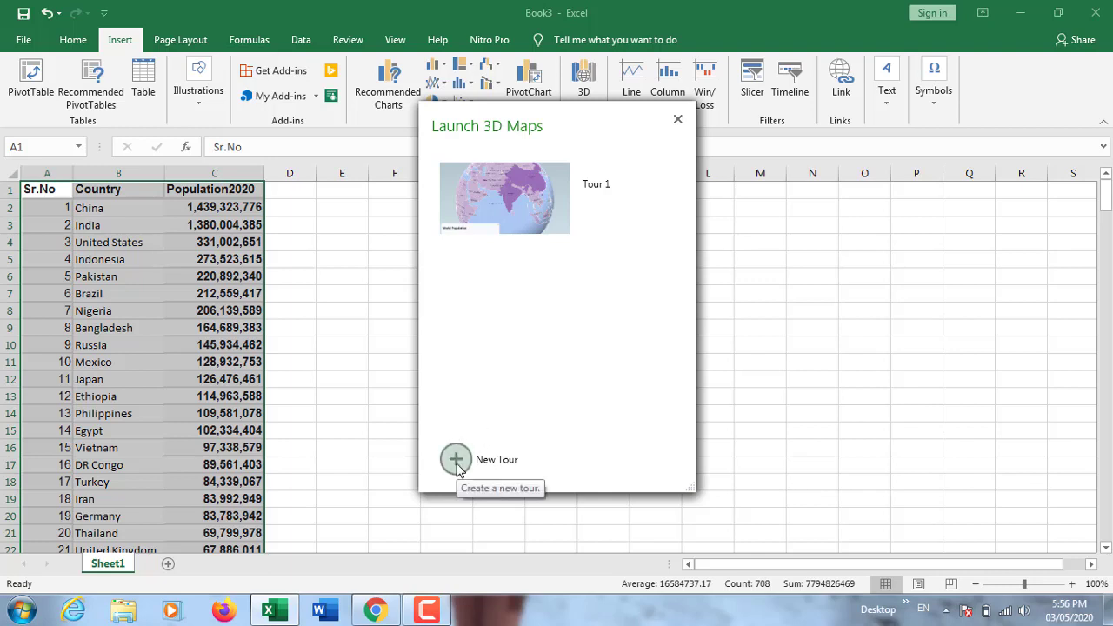
Start Tour 2, centre Europe and Africa, and keep Country/Region for the Country field.
left_click(459, 469)
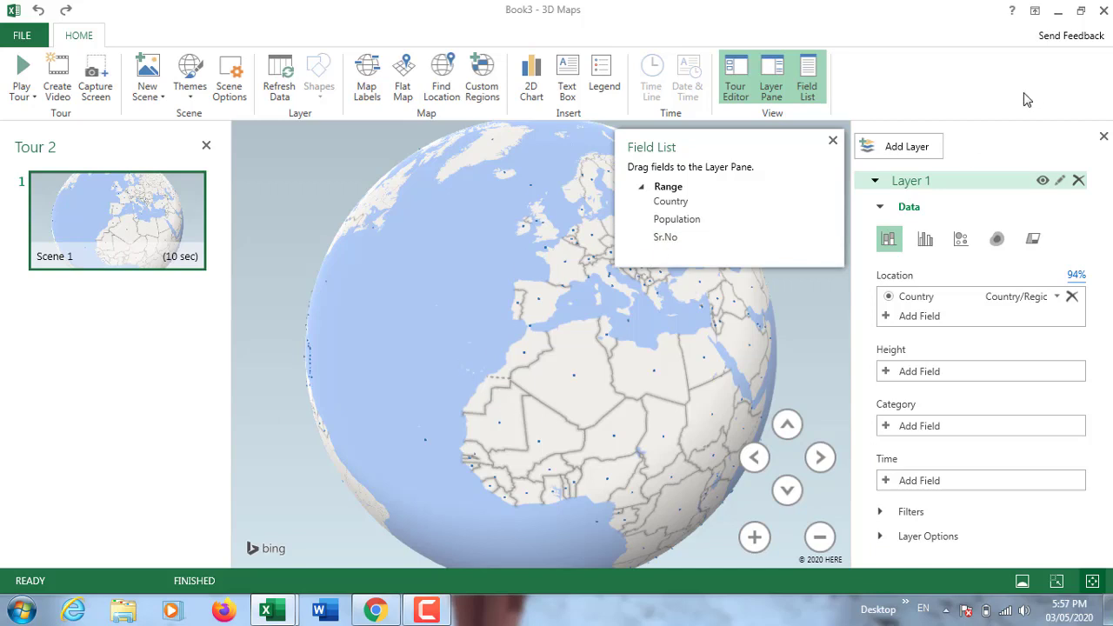
left_click_drag(494, 339, 368, 290)
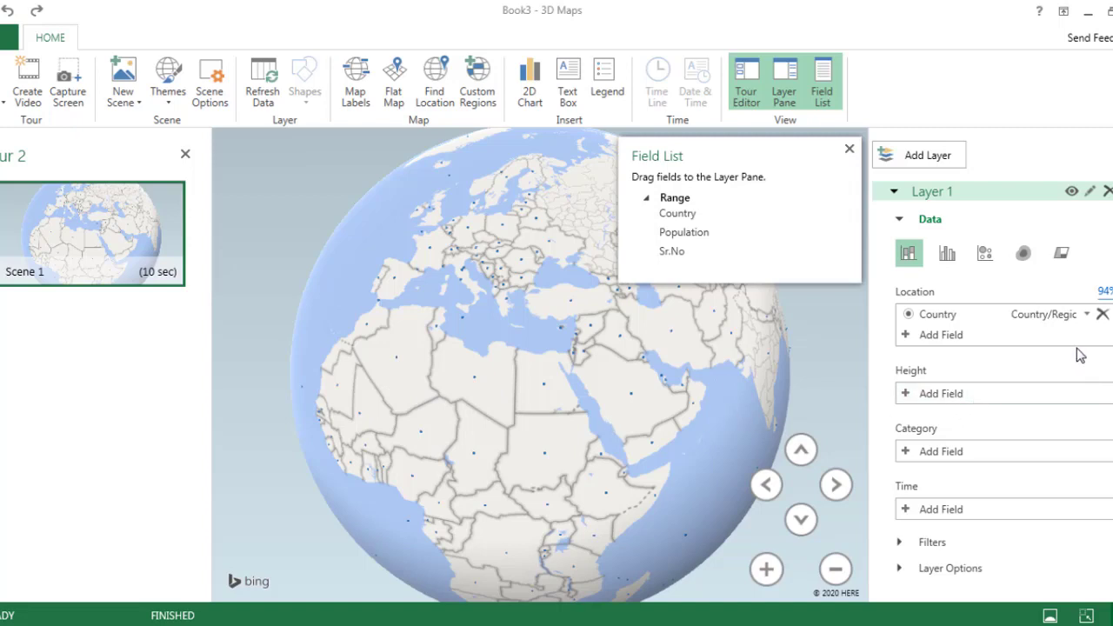
left_click(1087, 315)
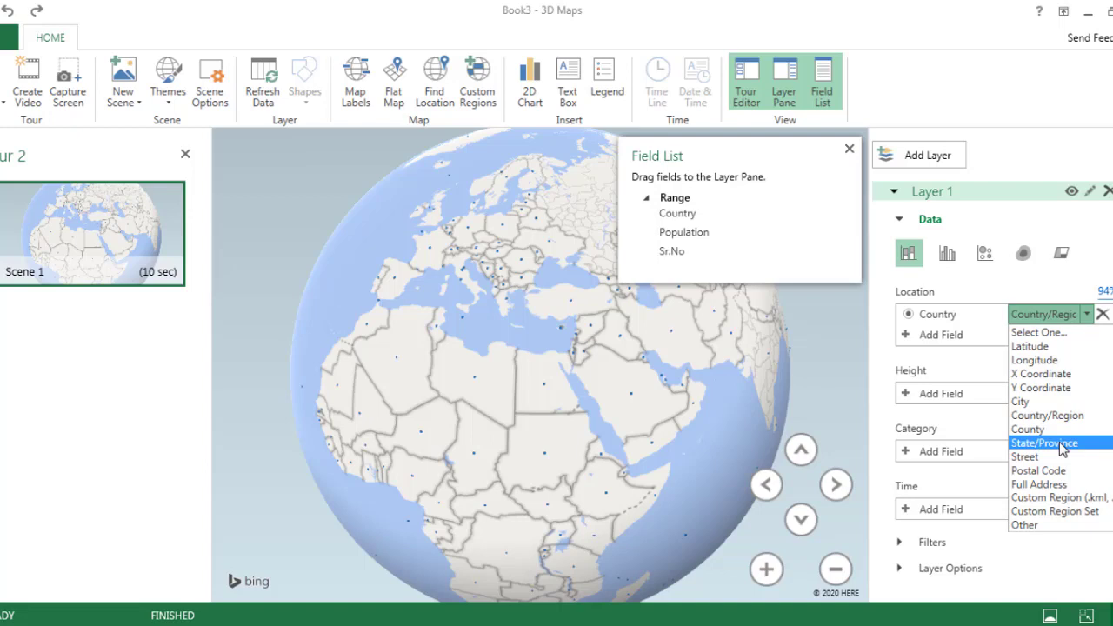
left_click(1029, 280)
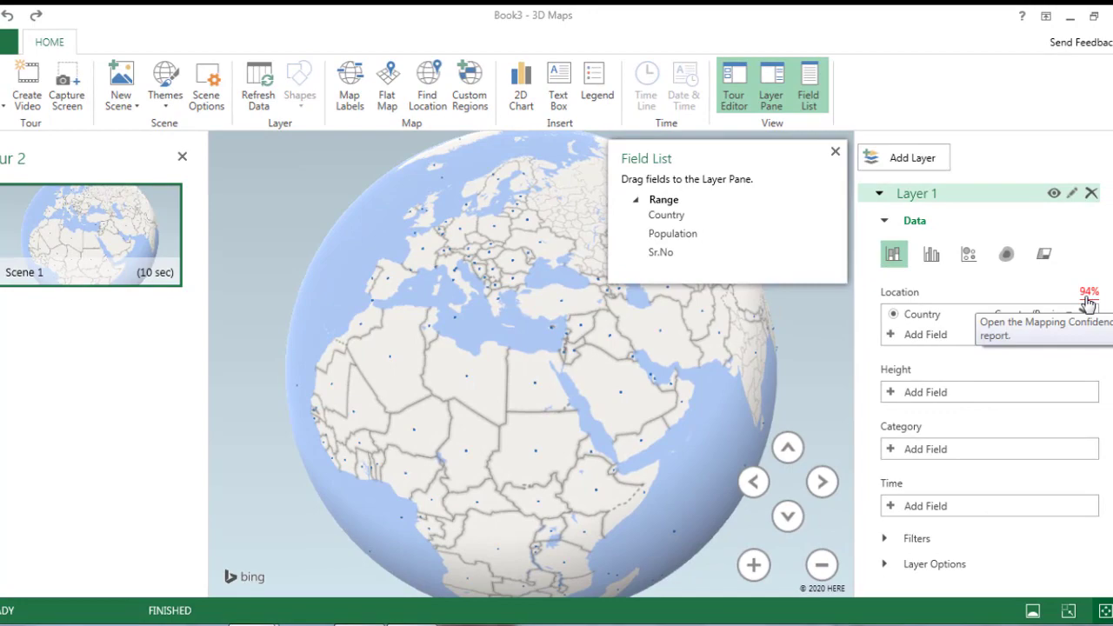
left_click(1088, 296)
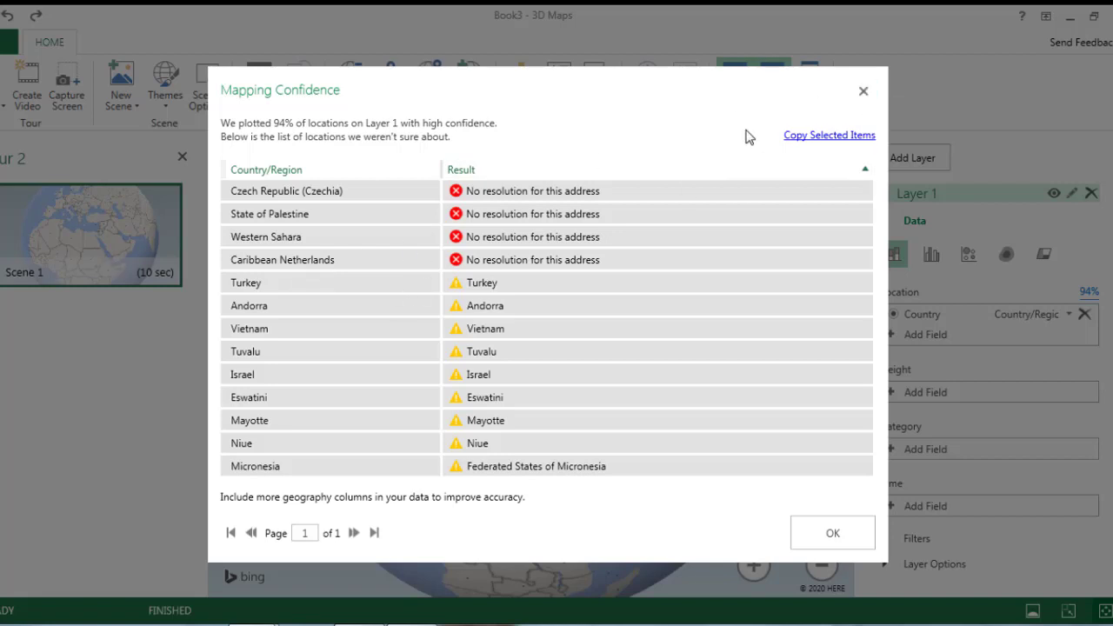
left_click(864, 91)
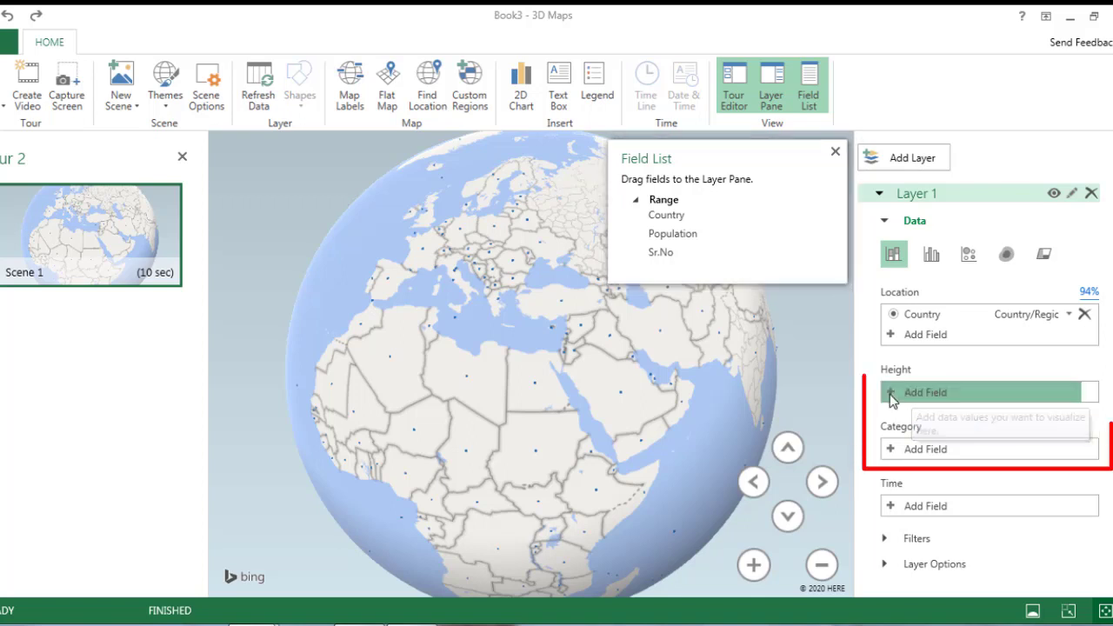
Add Population (Sum) as Layer 1's column height.
left_click(892, 395)
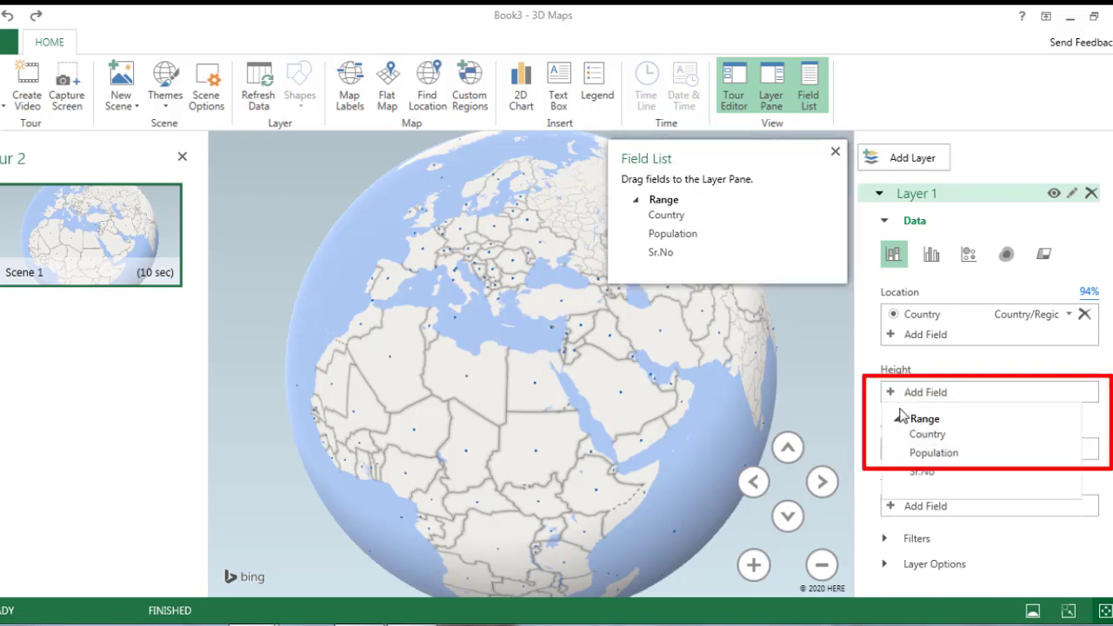
left_click(925, 456)
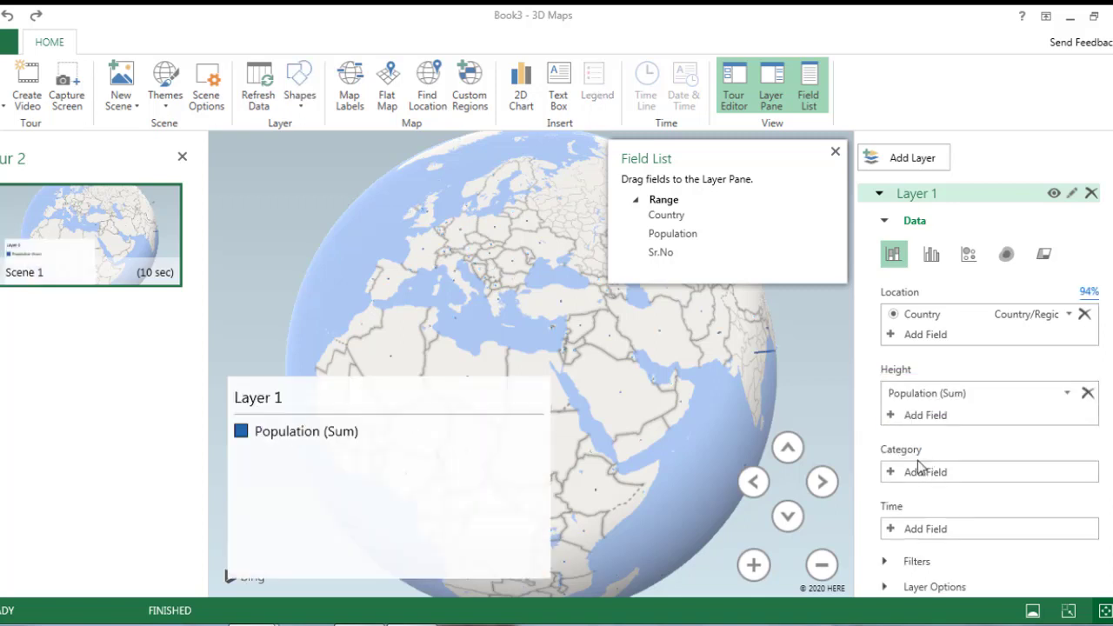
Delete the 3D Maps Tours text box from the worksheet, then return to 3D Maps.
left_click(194, 575)
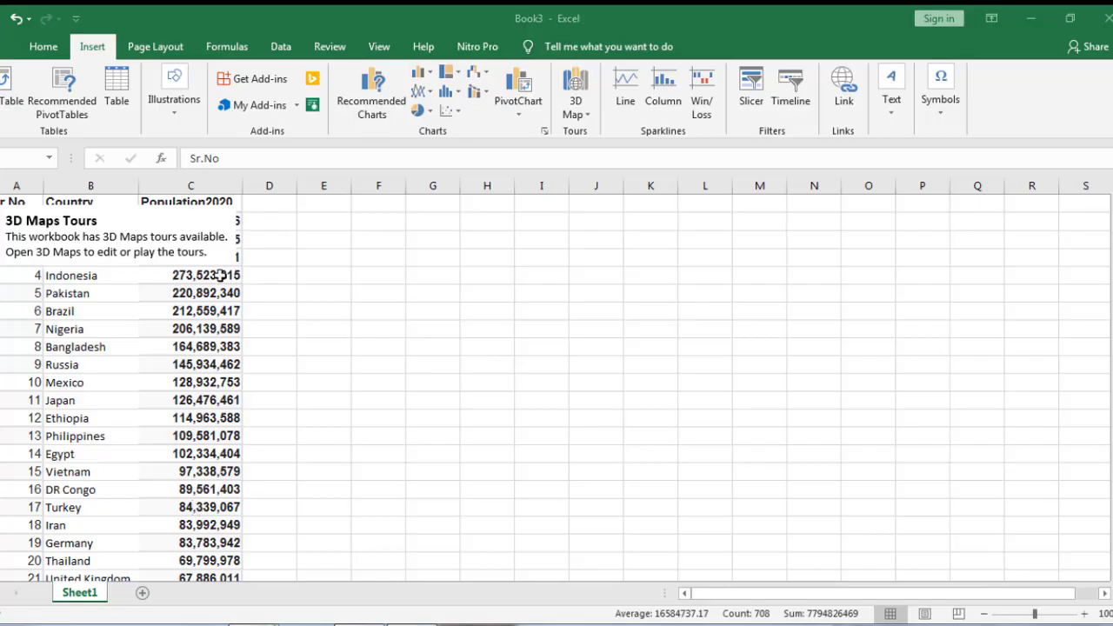
left_click(185, 209)
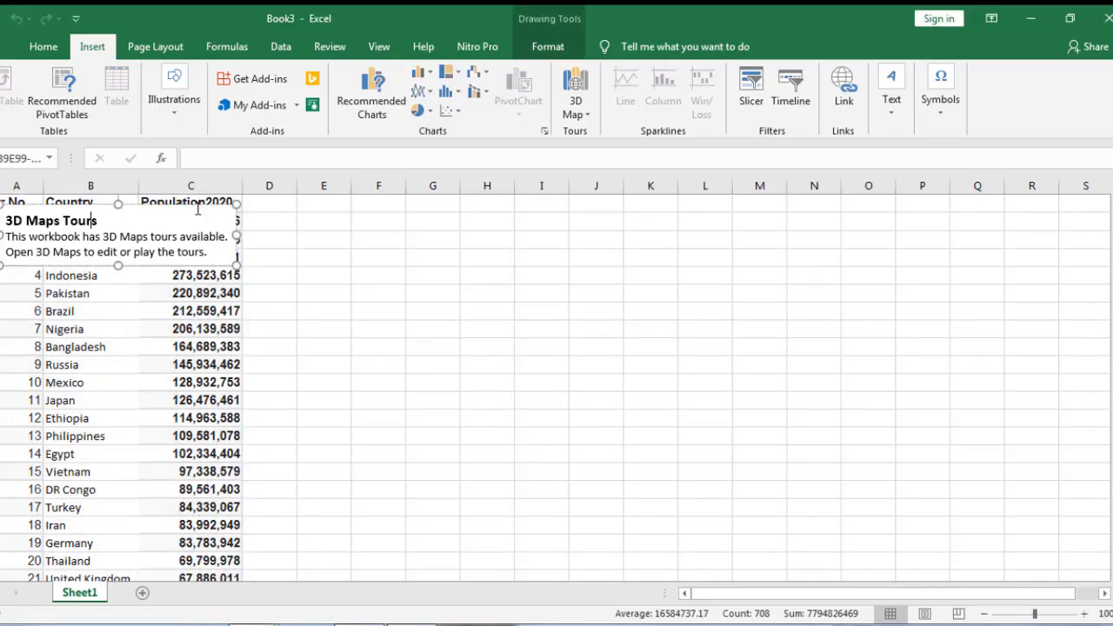
left_click(142, 204)
key("Delete")
left_click(213, 221)
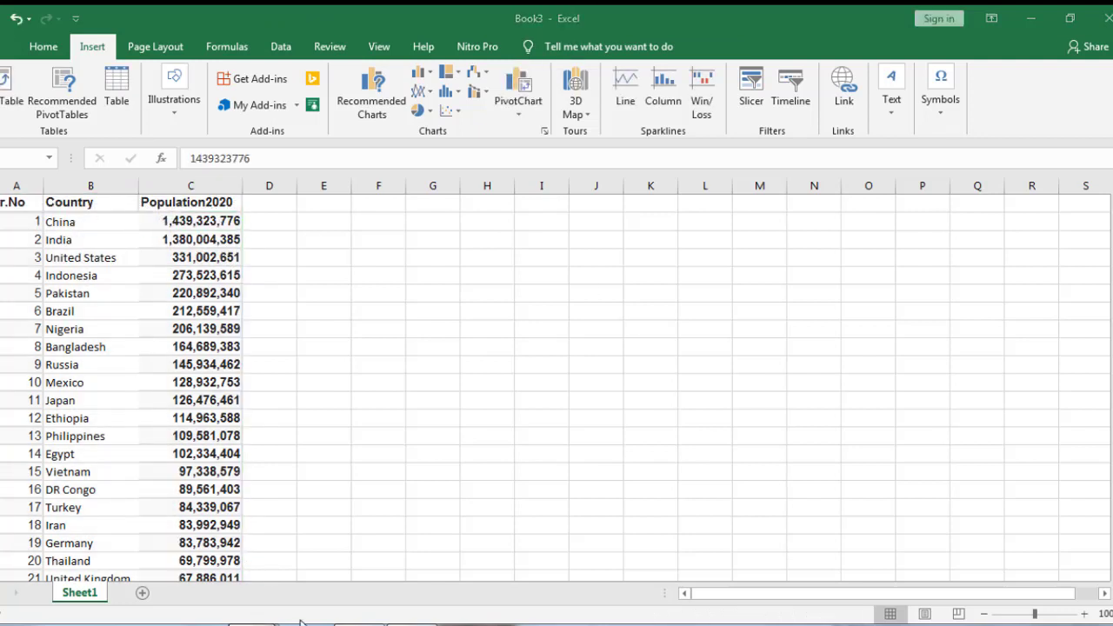
left_click(335, 544)
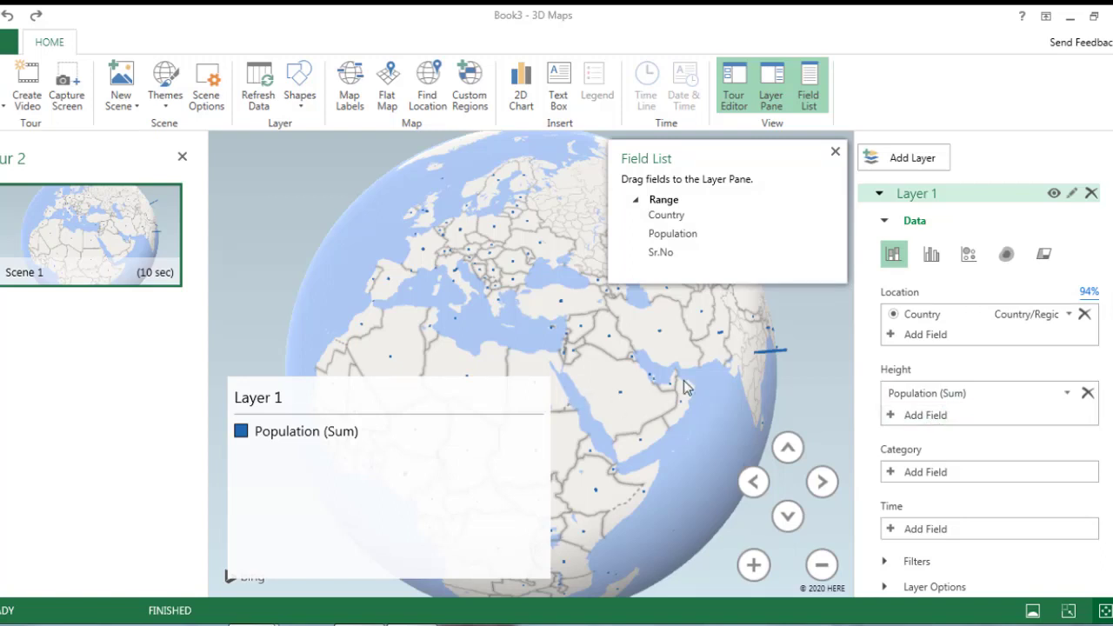
Shrink the Layer 1 legend and move it to the map's bottom-left corner.
mouse_move(665, 387)
left_mouse_down()
mouse_move(477, 335)
mouse_move(369, 338)
left_mouse_up()
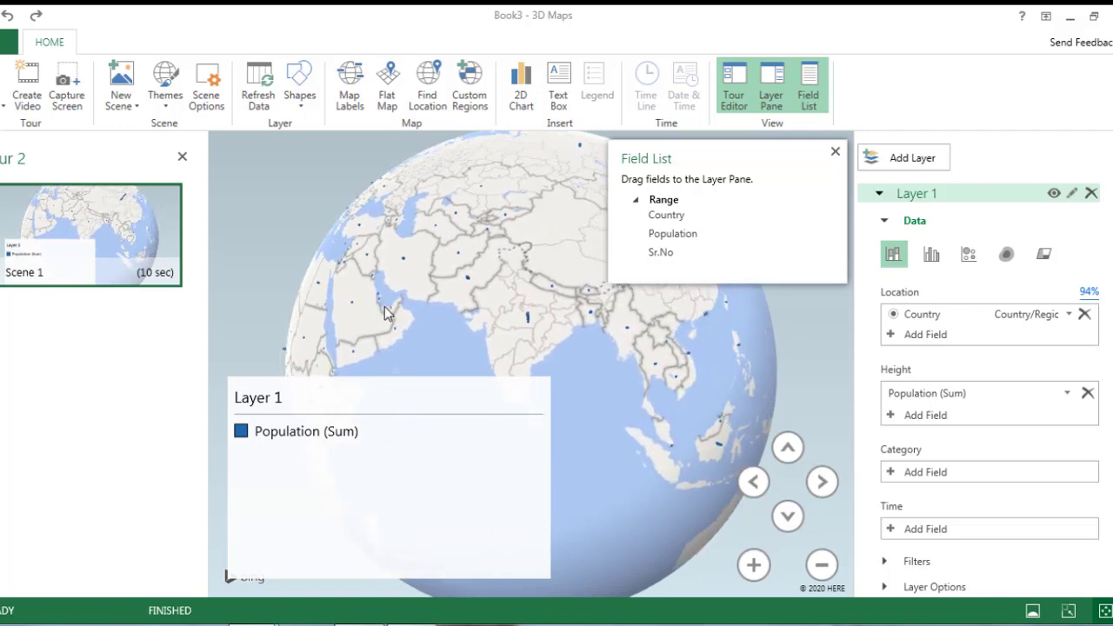
left_click(425, 533)
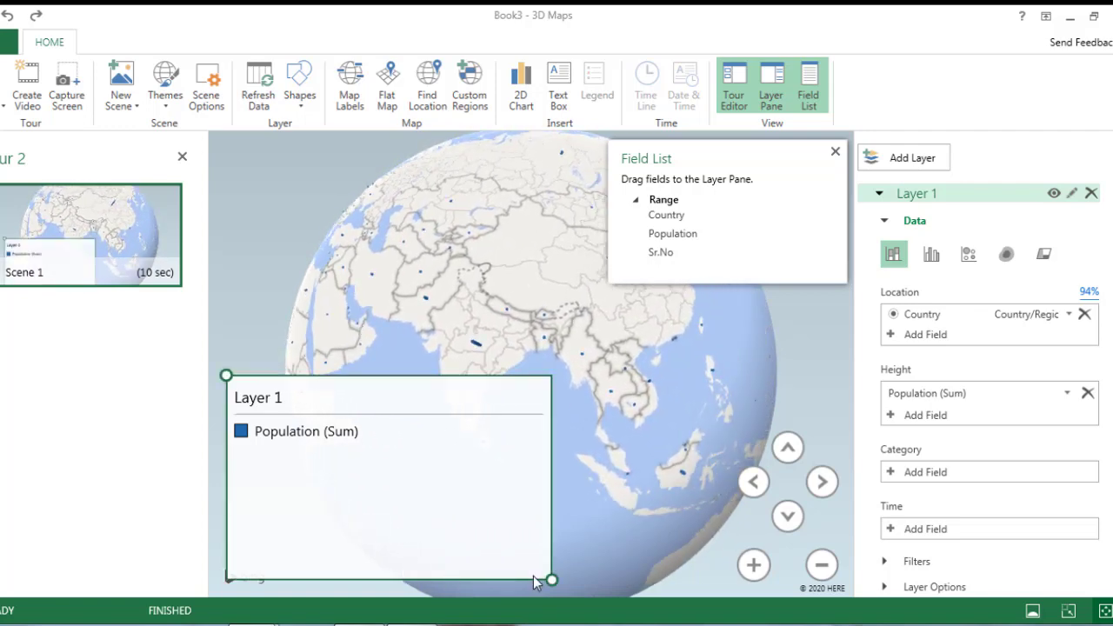
left_click_drag(537, 561, 452, 459)
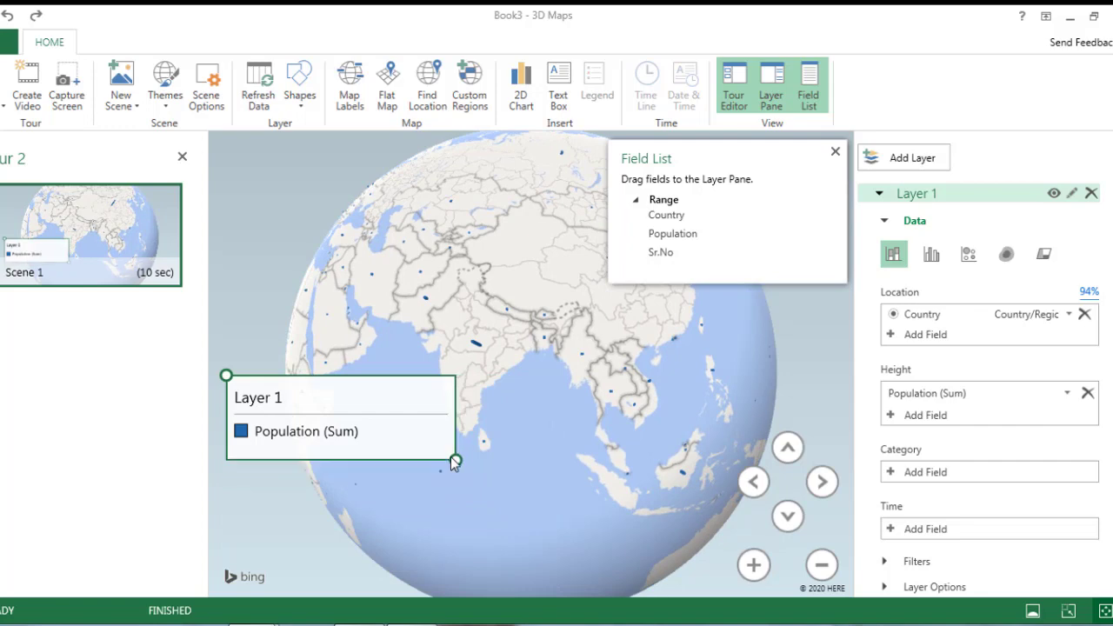
left_click_drag(384, 465, 384, 537)
left_click(602, 346)
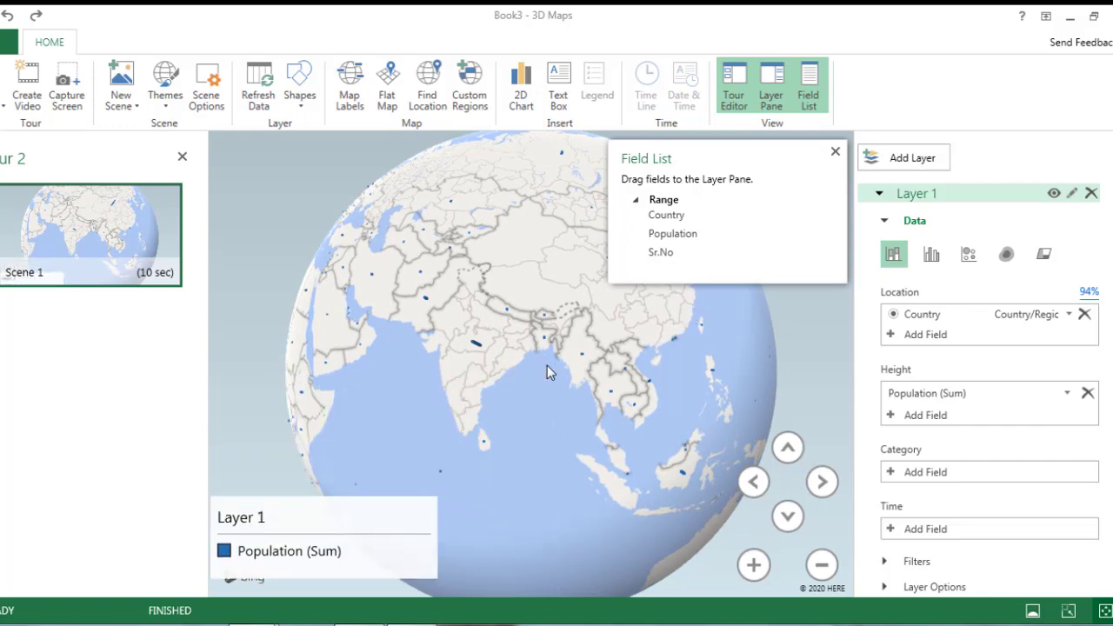
Try Clustered Column, Bubble and Heat Map, then settle on Filled Map.
left_click_drag(548, 365, 538, 381)
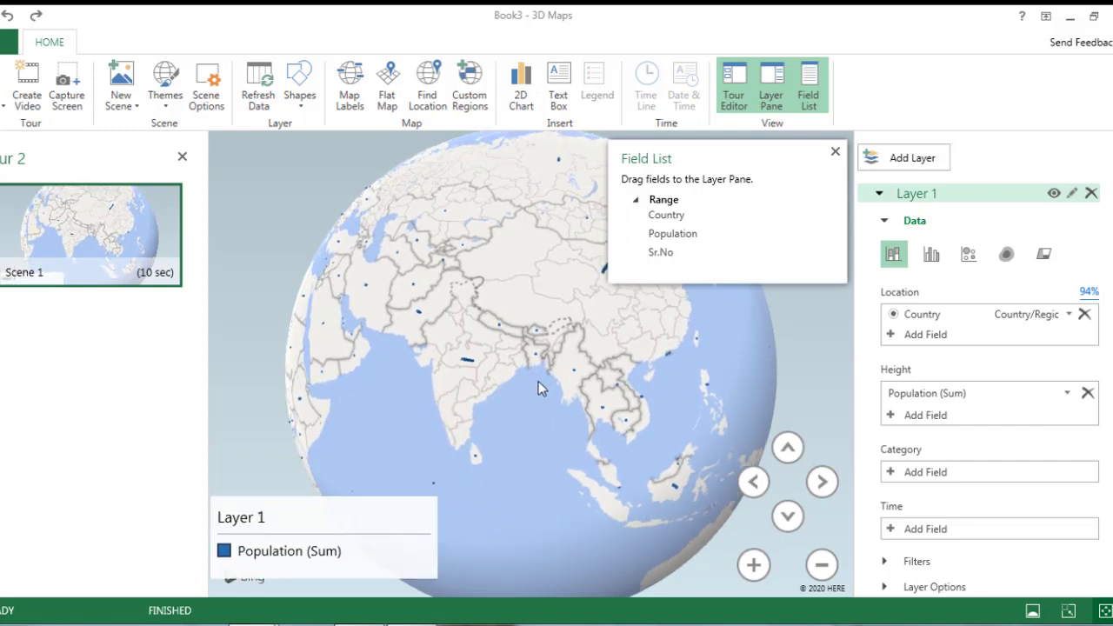
left_click(930, 255)
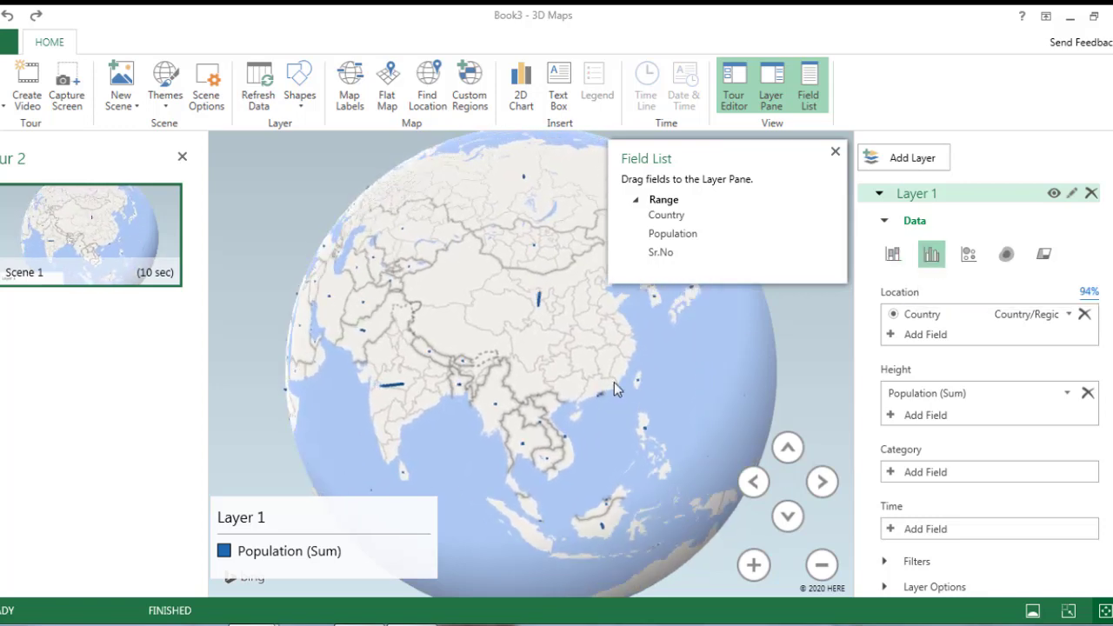
left_click_drag(558, 316, 568, 332)
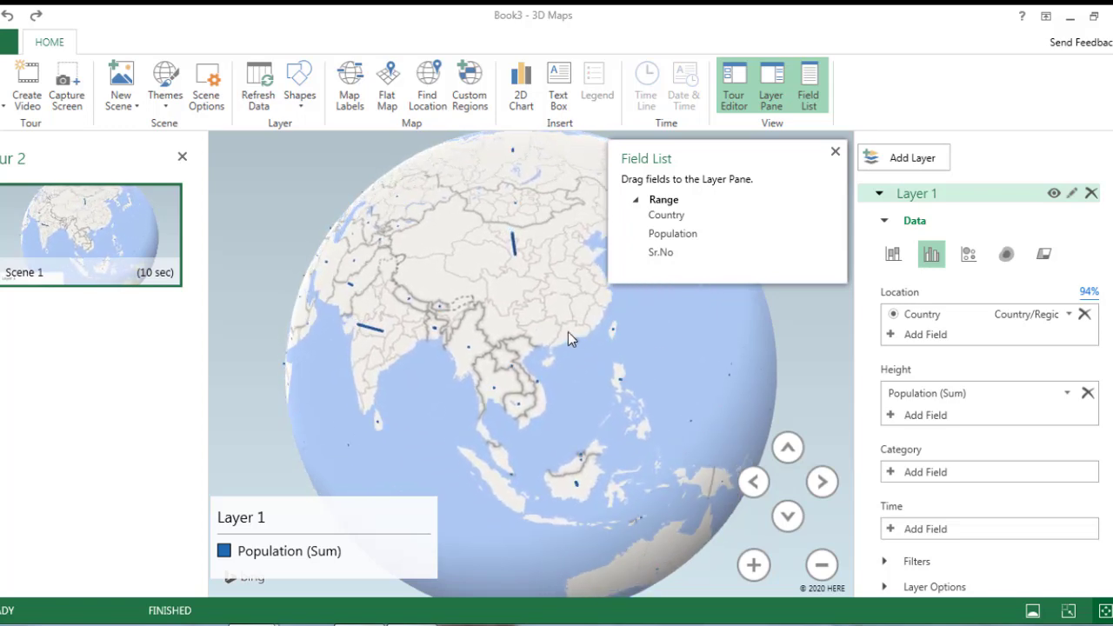
left_click(966, 258)
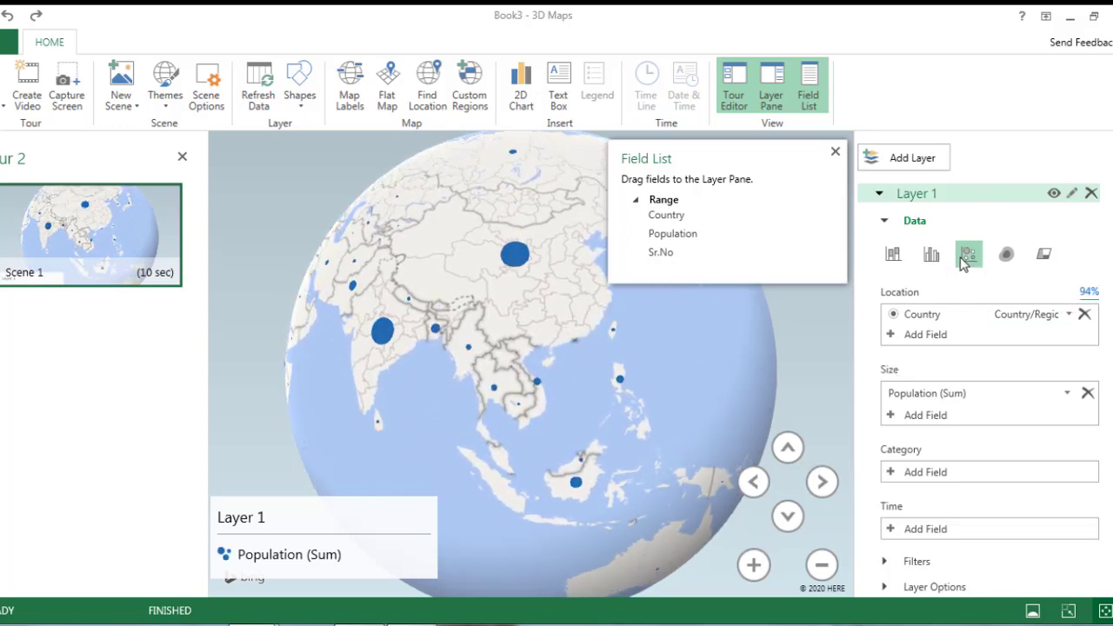
left_click(1008, 255)
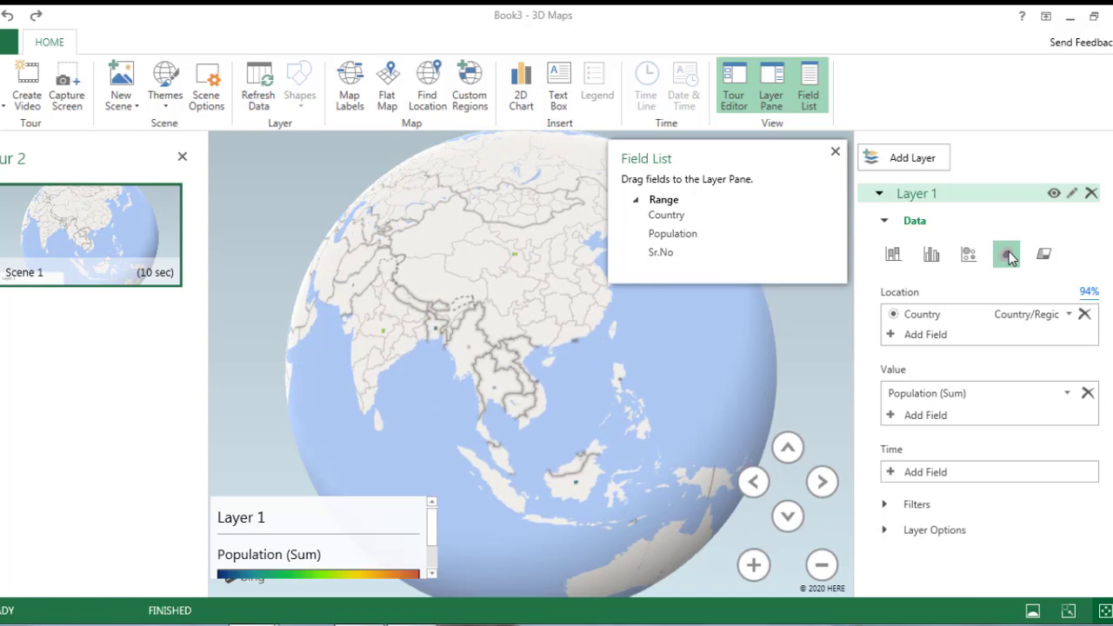
left_click(1045, 255)
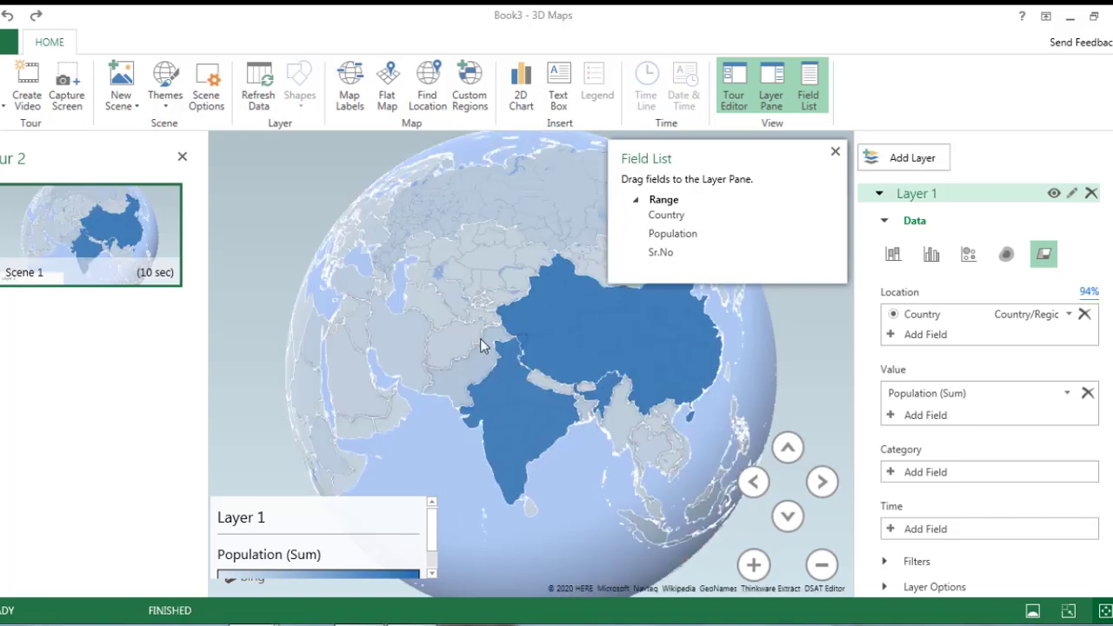
Raise and enlarge the legend to show 1,439.32–1,439,323,776.00, then view China's data card.
mouse_move(508, 364)
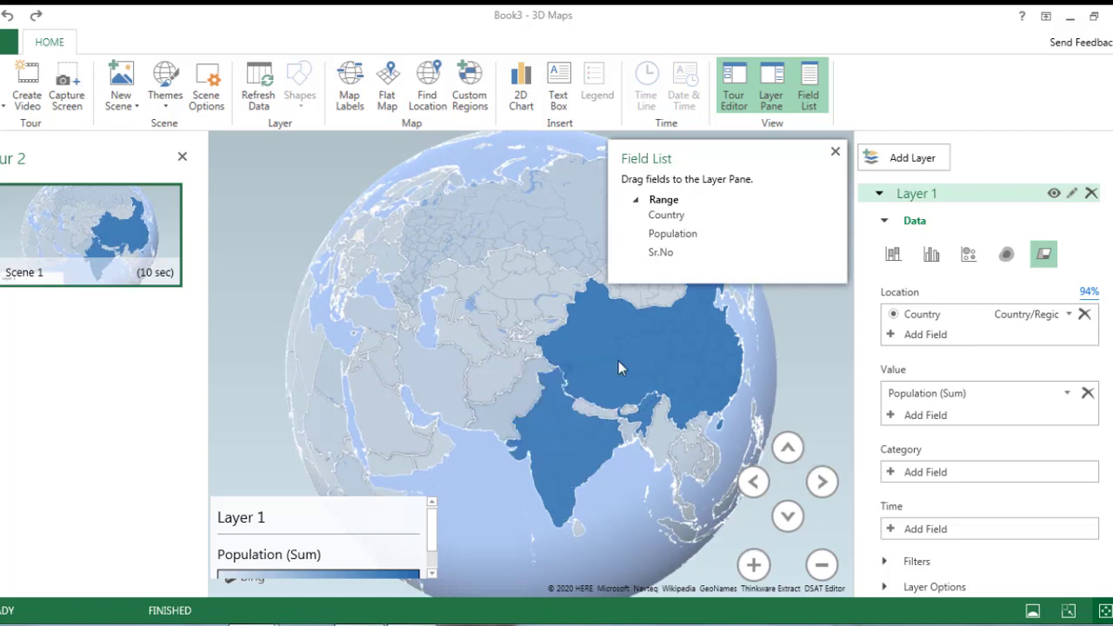
left_click(375, 501)
left_click_drag(375, 499, 373, 463)
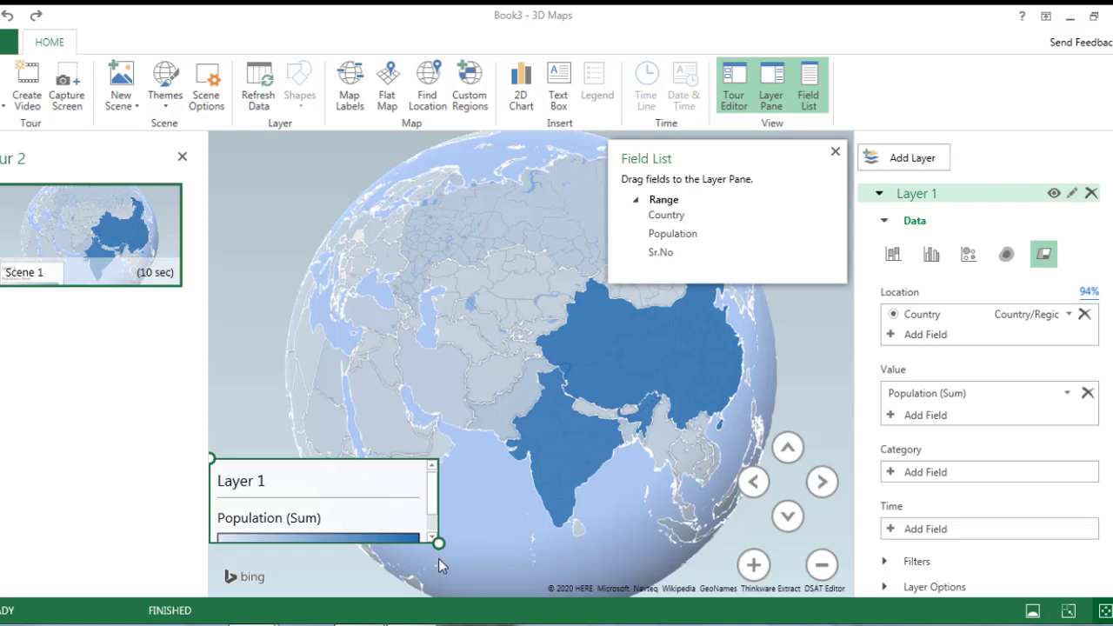
left_click_drag(438, 561, 435, 575)
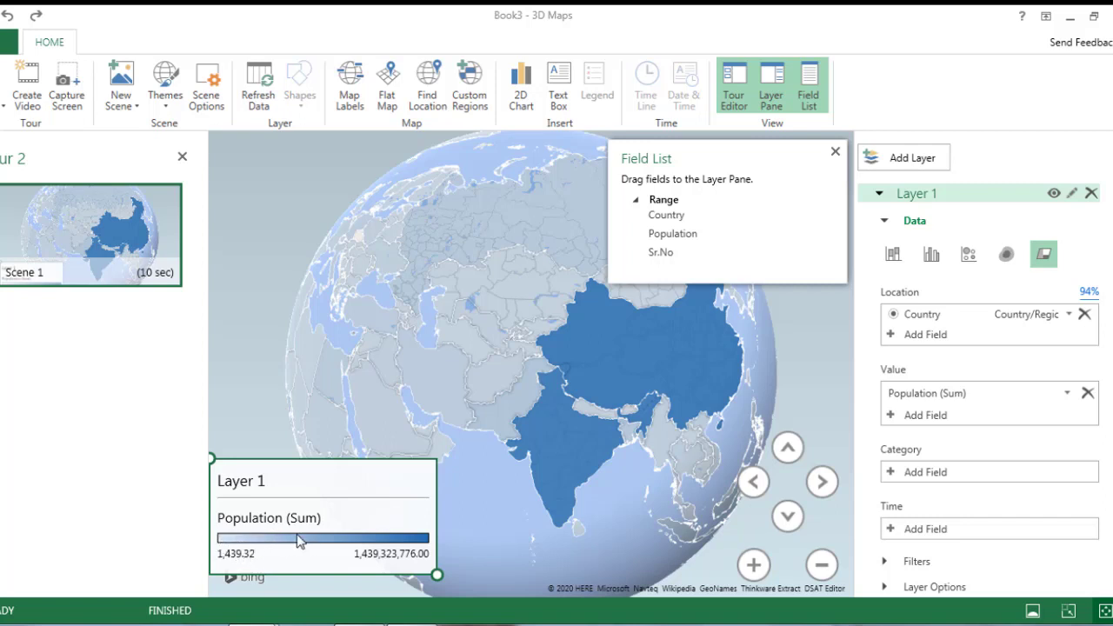
left_click(589, 386)
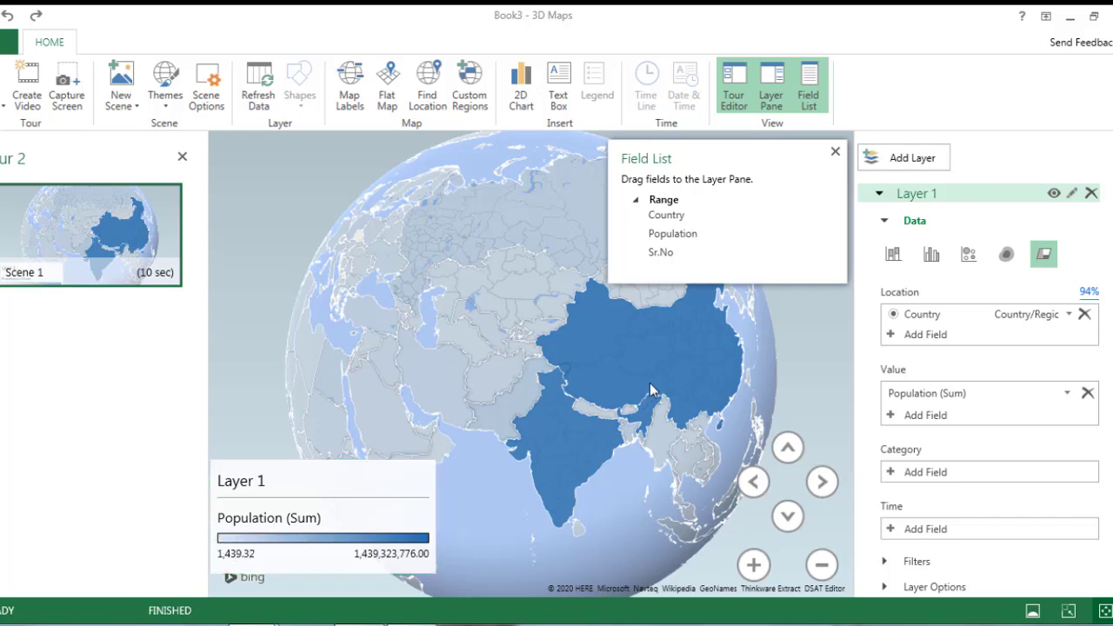
left_click(650, 383)
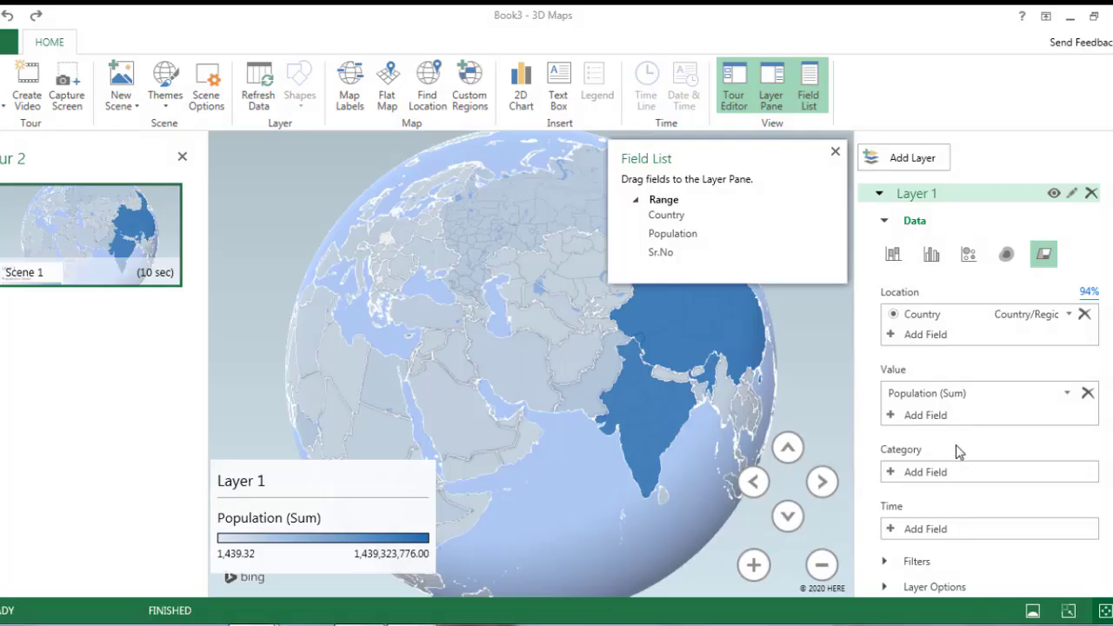
Remove Population (Sum) from Value and add Population as Layer 1's Category.
scroll(959, 452, "down", 1)
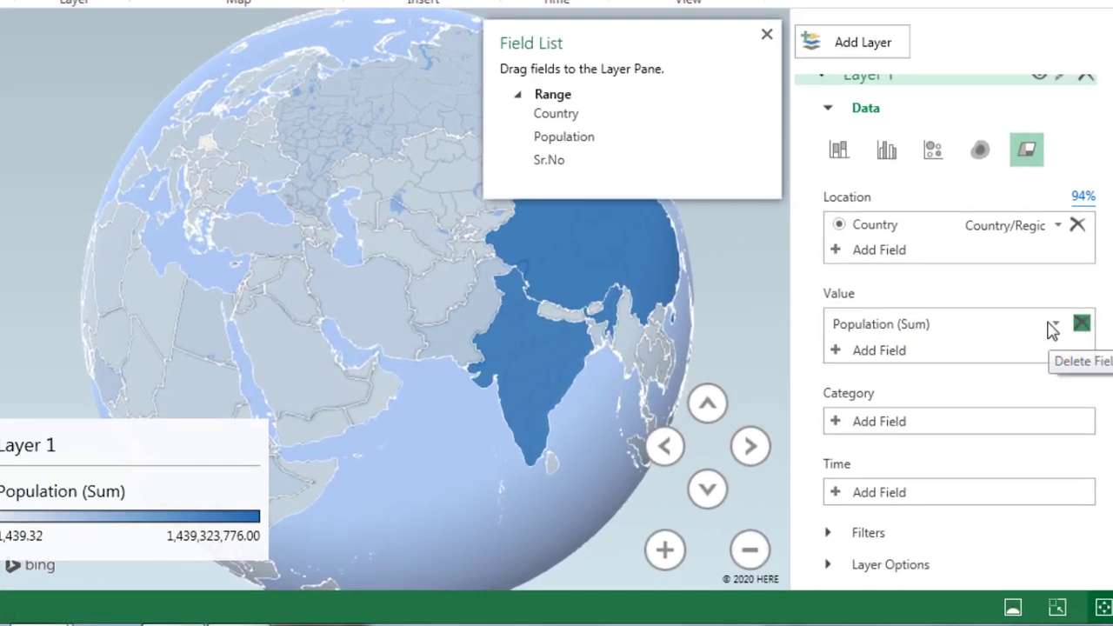
left_click(1082, 321)
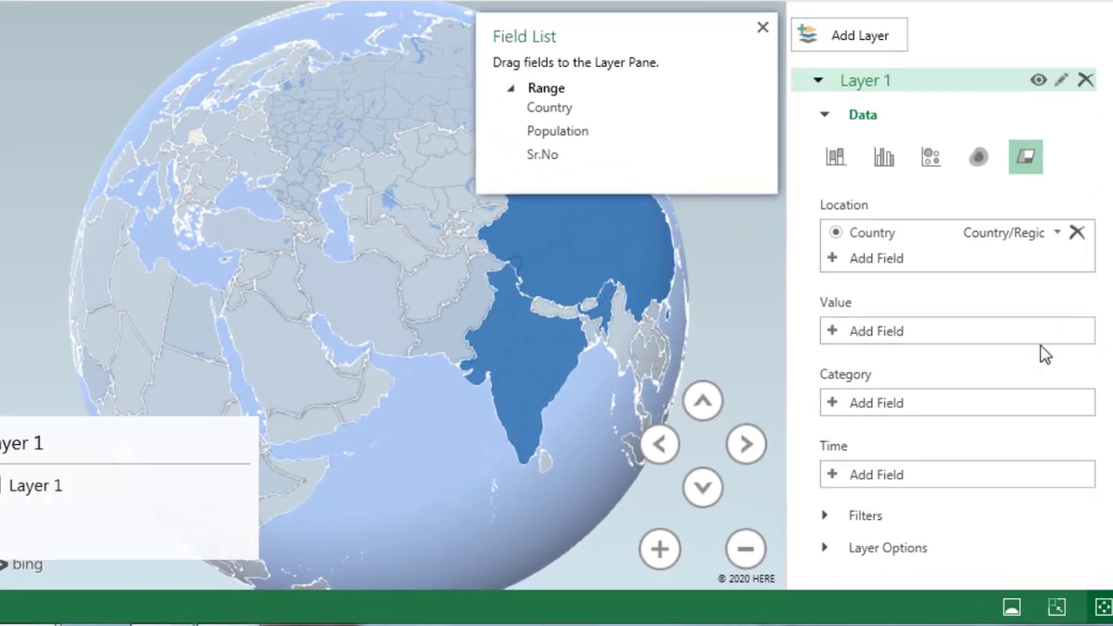
left_click(841, 404)
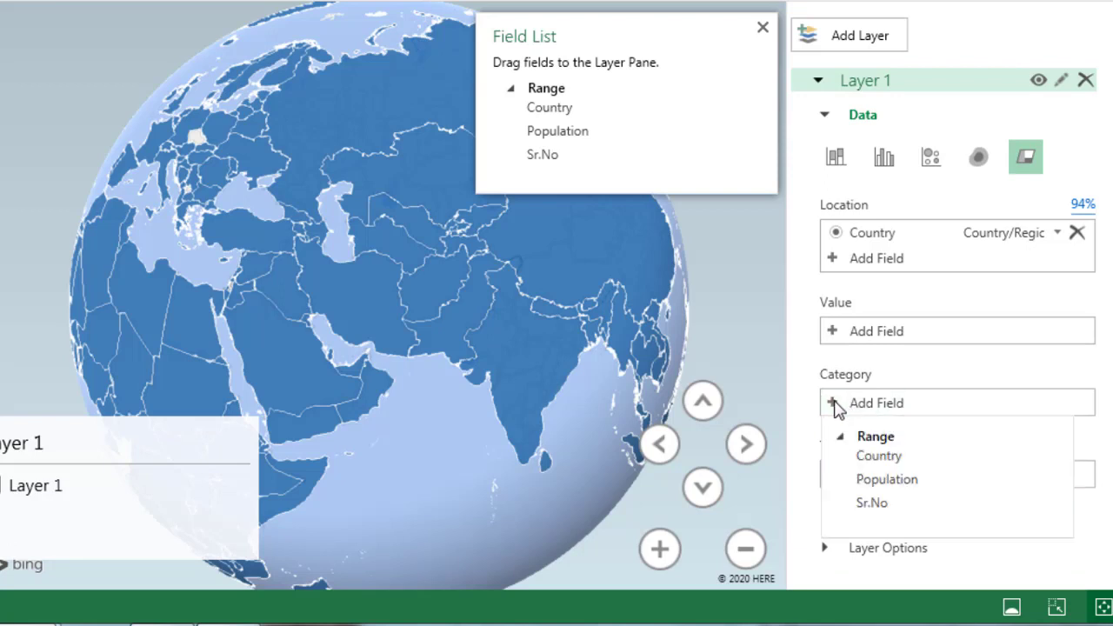
left_click(882, 484)
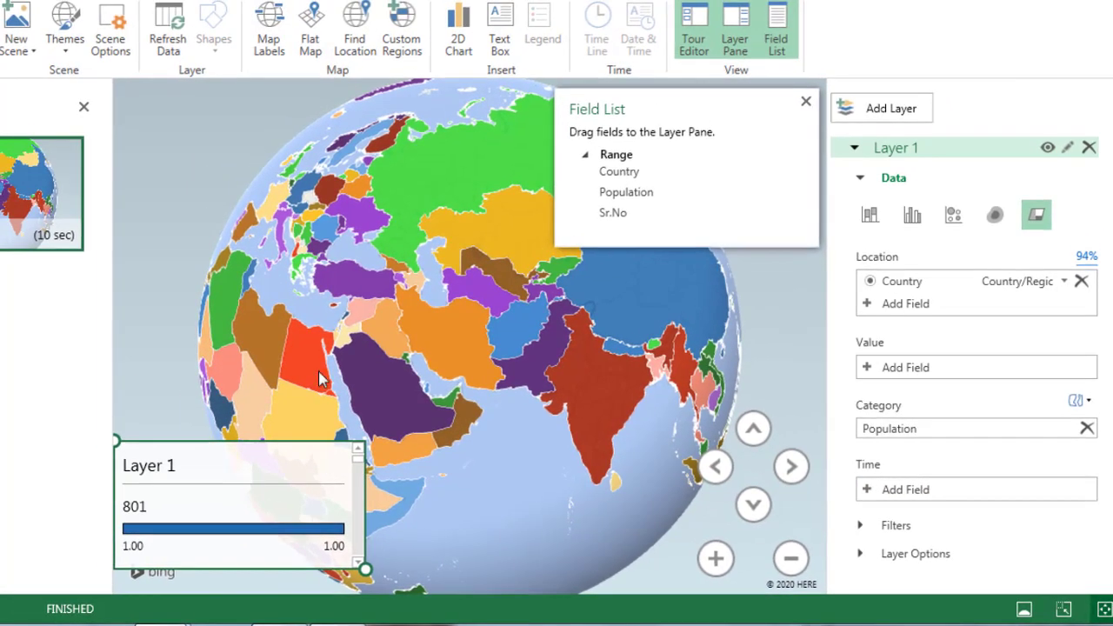
Move the legend higher, inspect Ethiopia's entry, then remove Population from Category.
left_click_drag(296, 439, 296, 348)
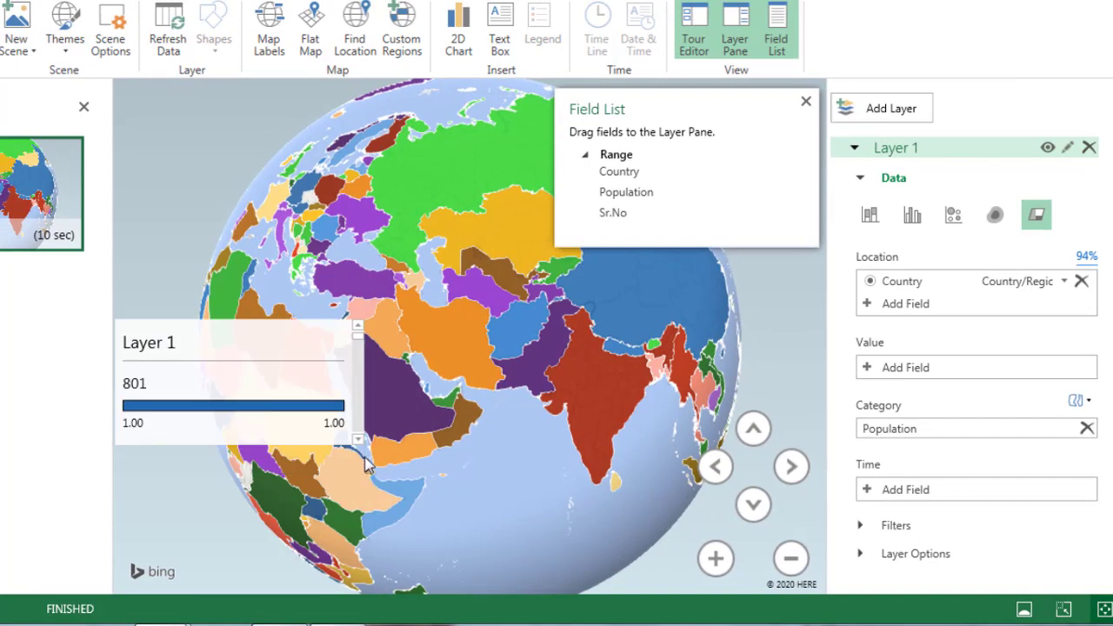
left_click(357, 439)
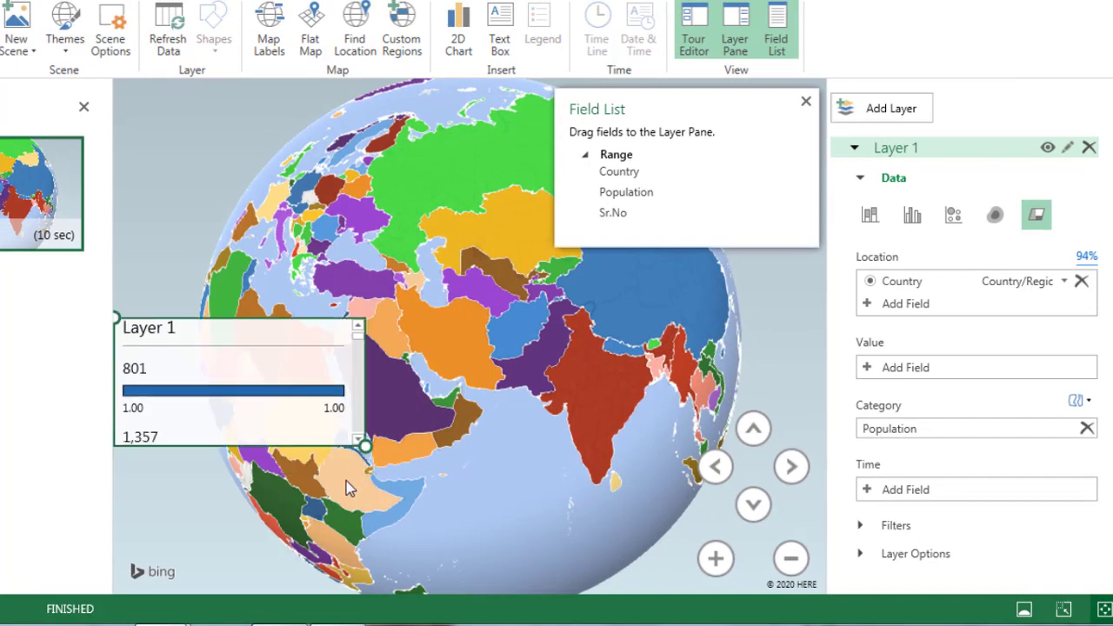
left_click(346, 481)
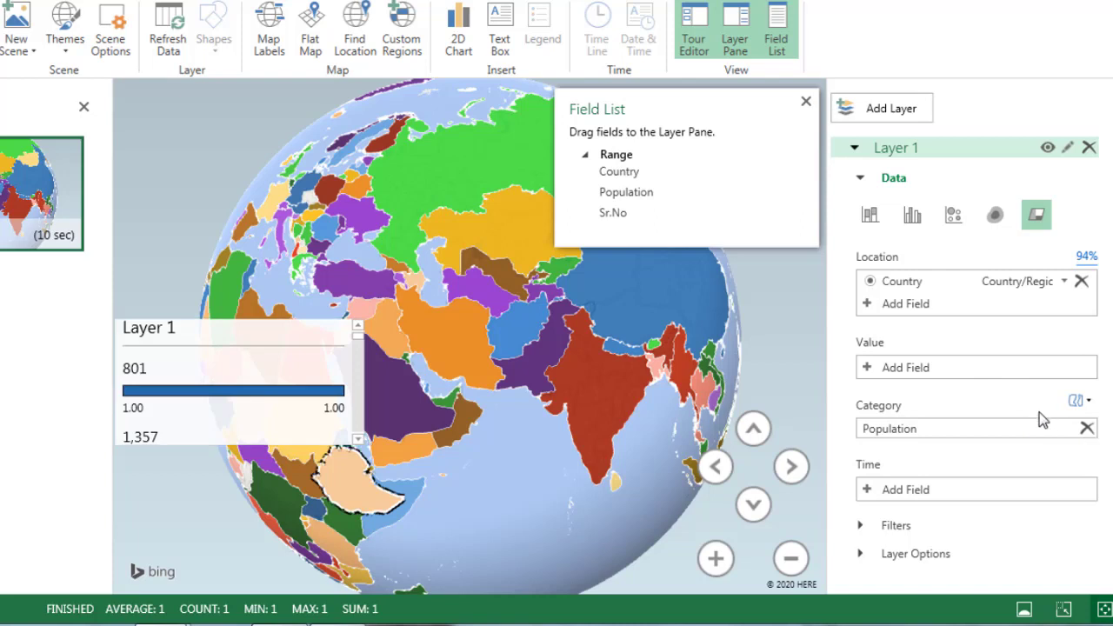
left_click(1089, 430)
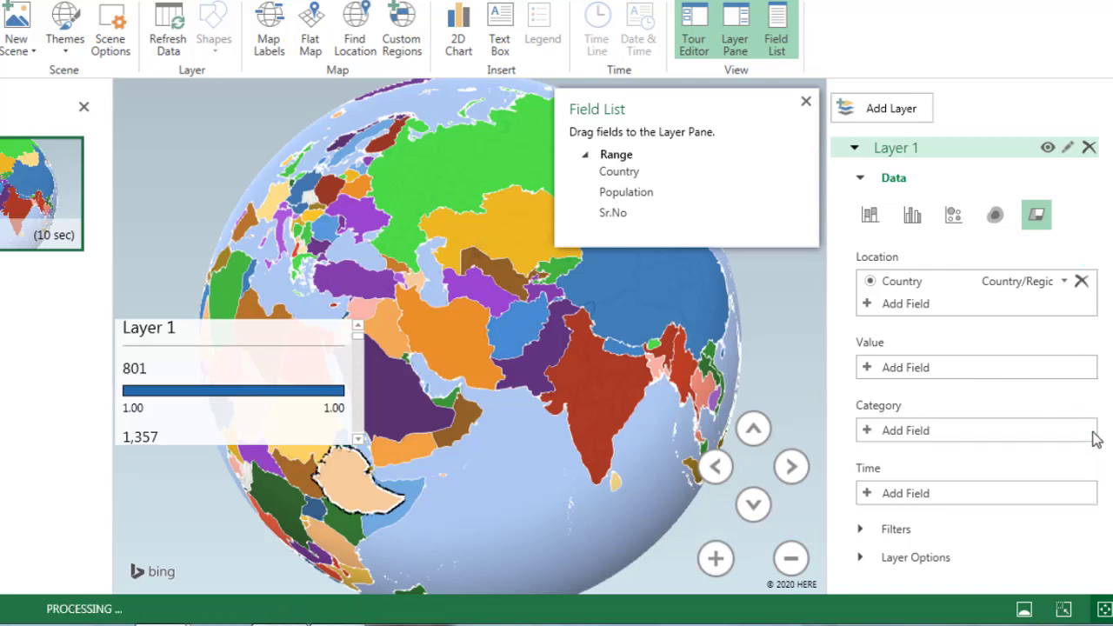
Set Population (Sum) as Layer 1's Value again and check India's population.
left_click(940, 370)
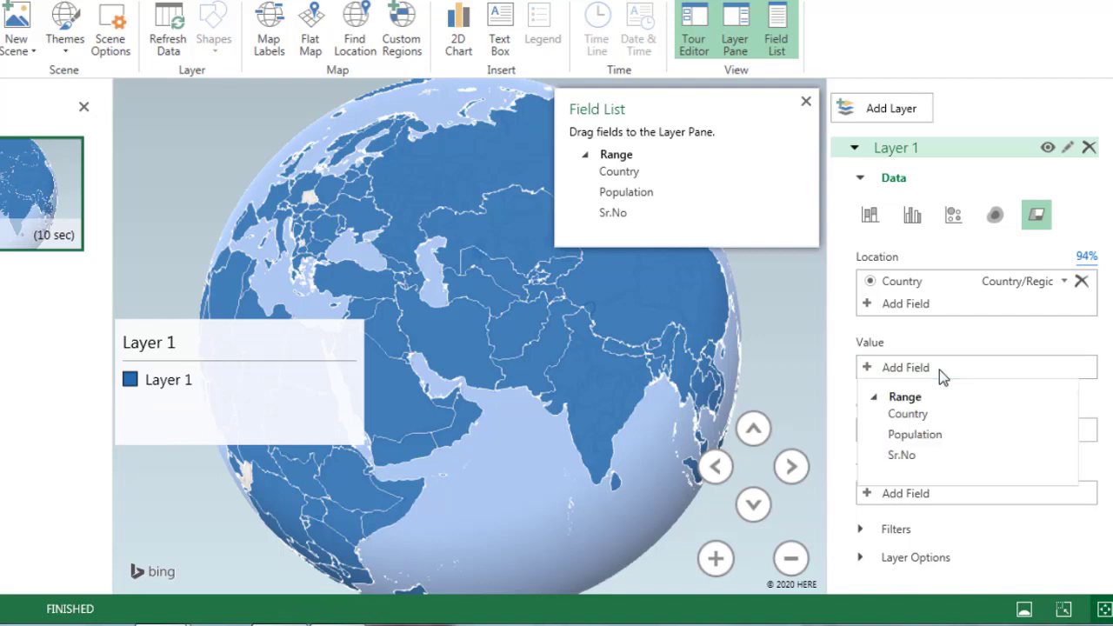
left_click(925, 435)
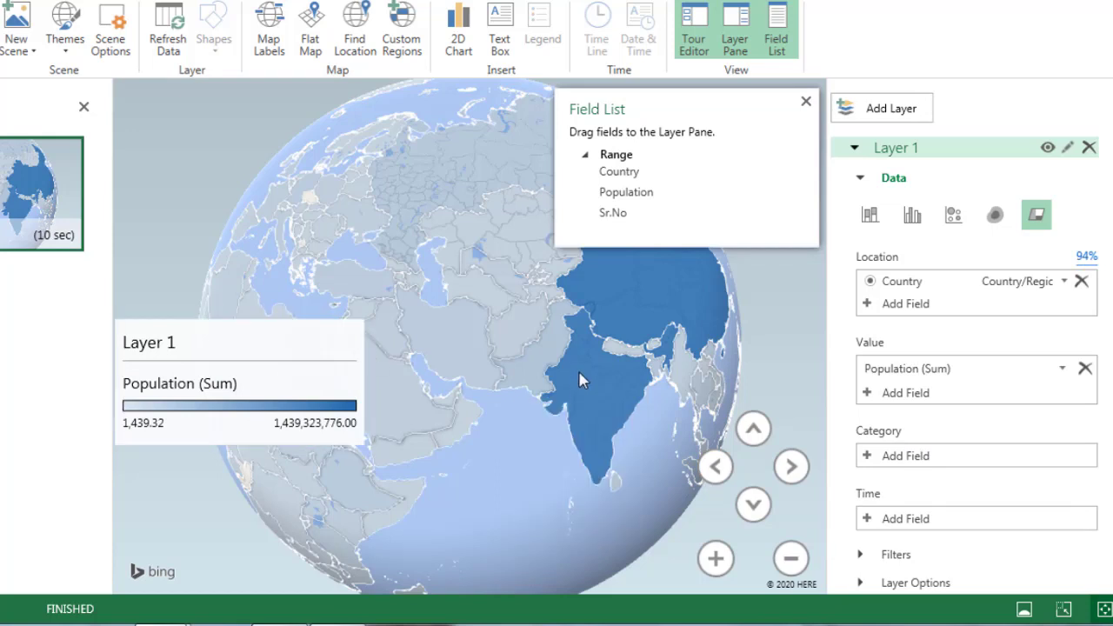
left_click(515, 365)
left_click_drag(513, 361, 459, 340)
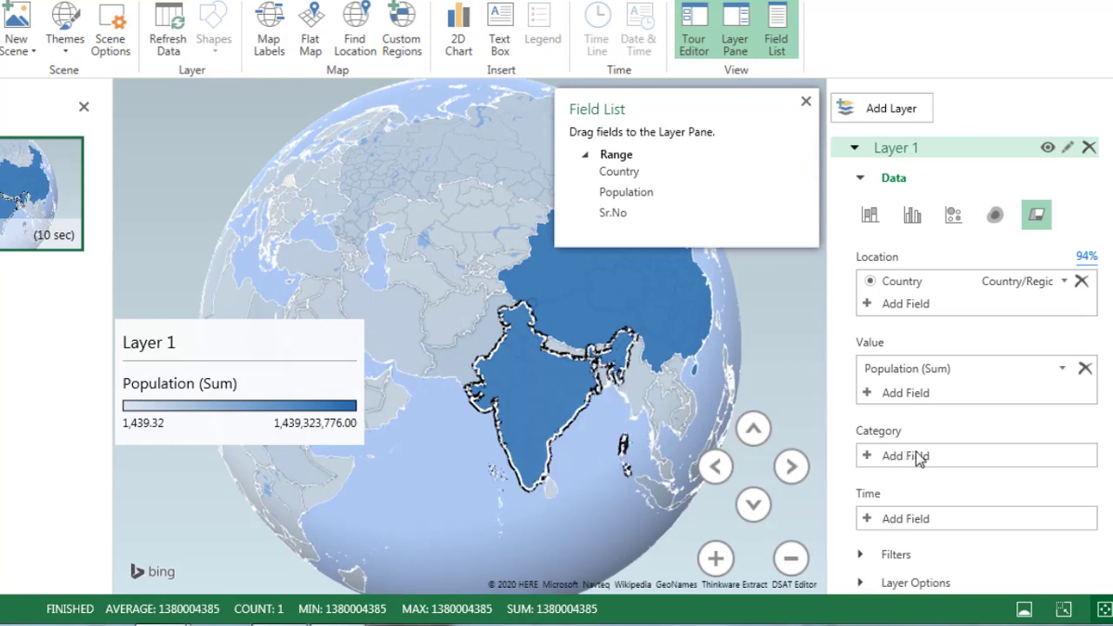
left_click(1101, 385)
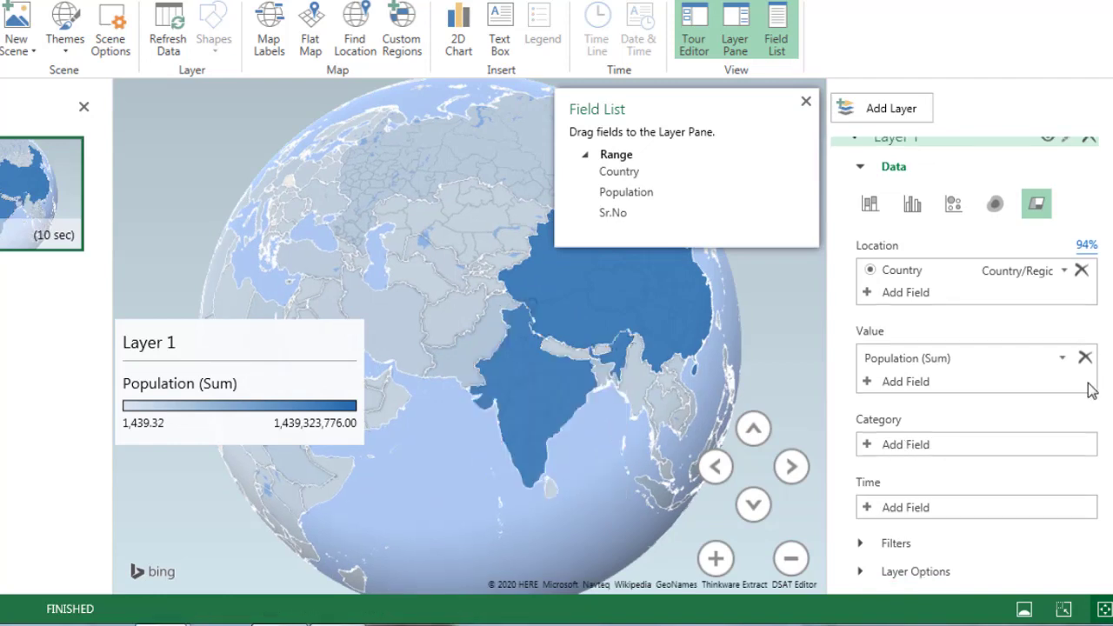
Shade Layer 1 purple, raise its color scale to 38%, and clear Afghanistan's selection.
left_click(860, 573)
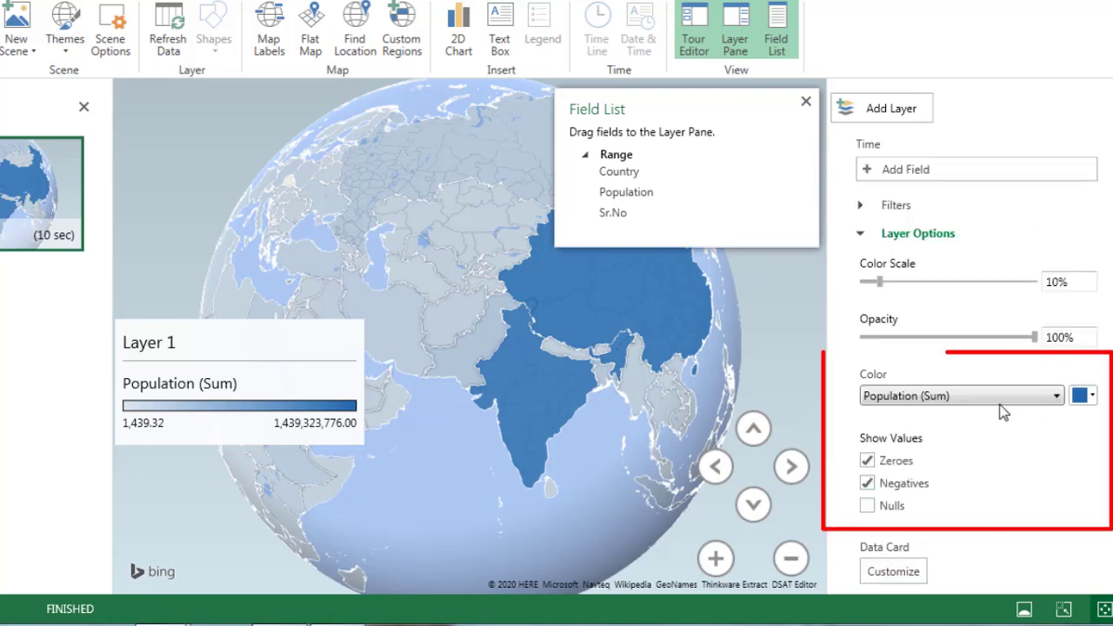
left_click(1091, 399)
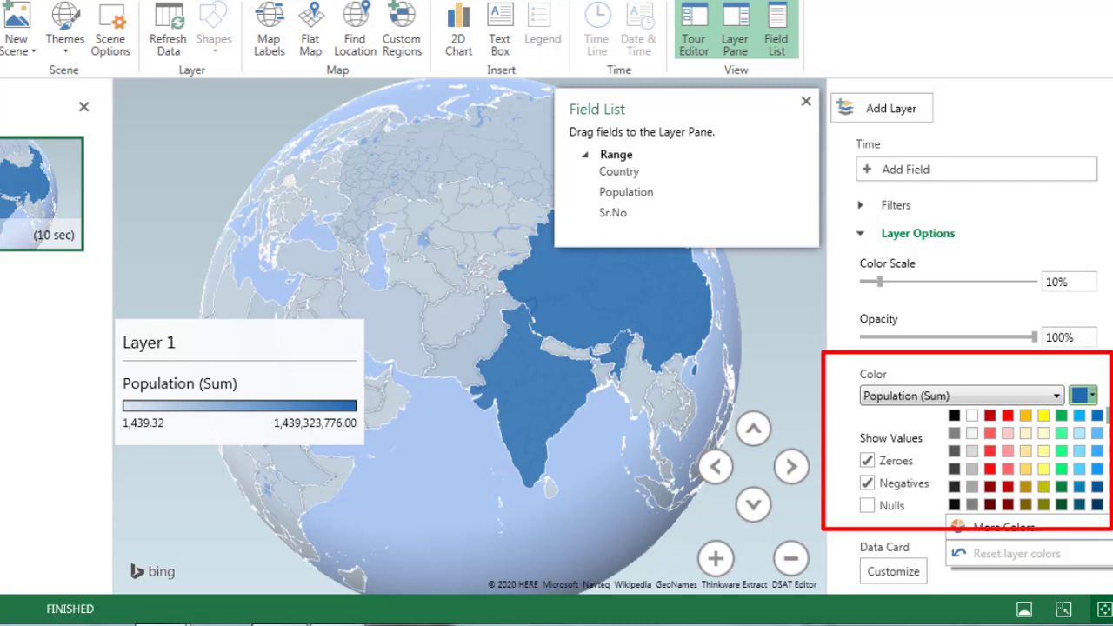
left_click(1105, 416)
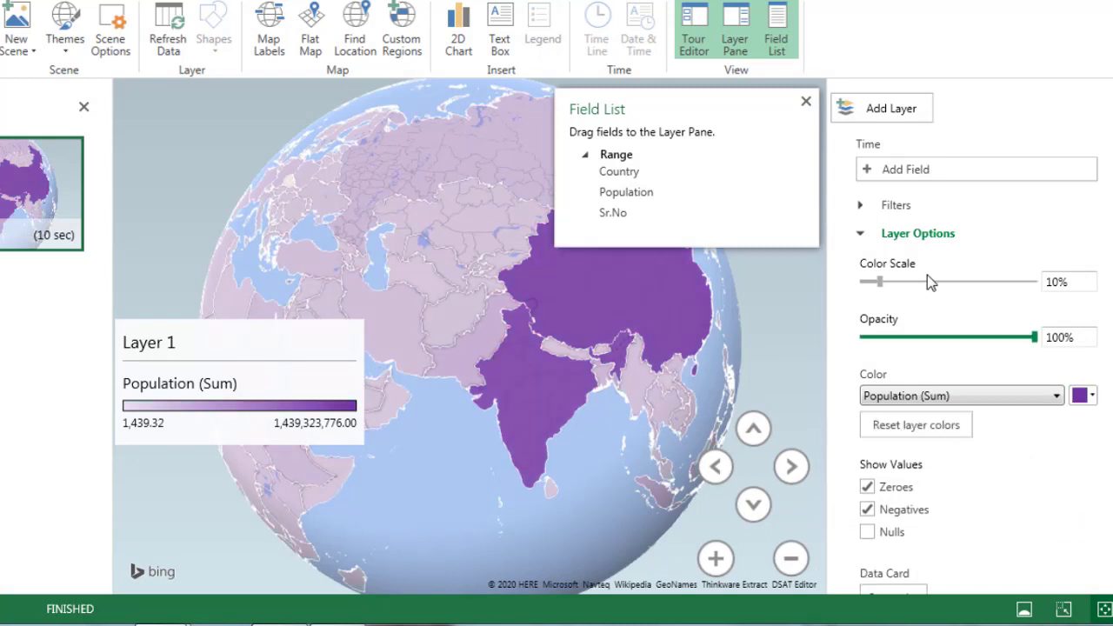
left_click_drag(905, 281, 951, 281)
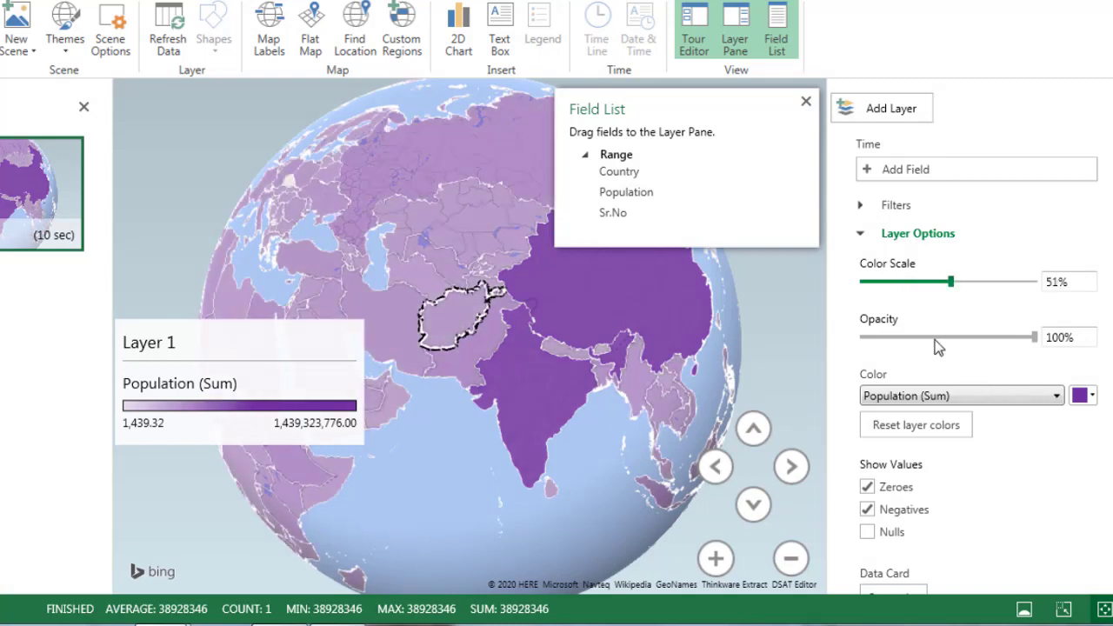
left_click(798, 125)
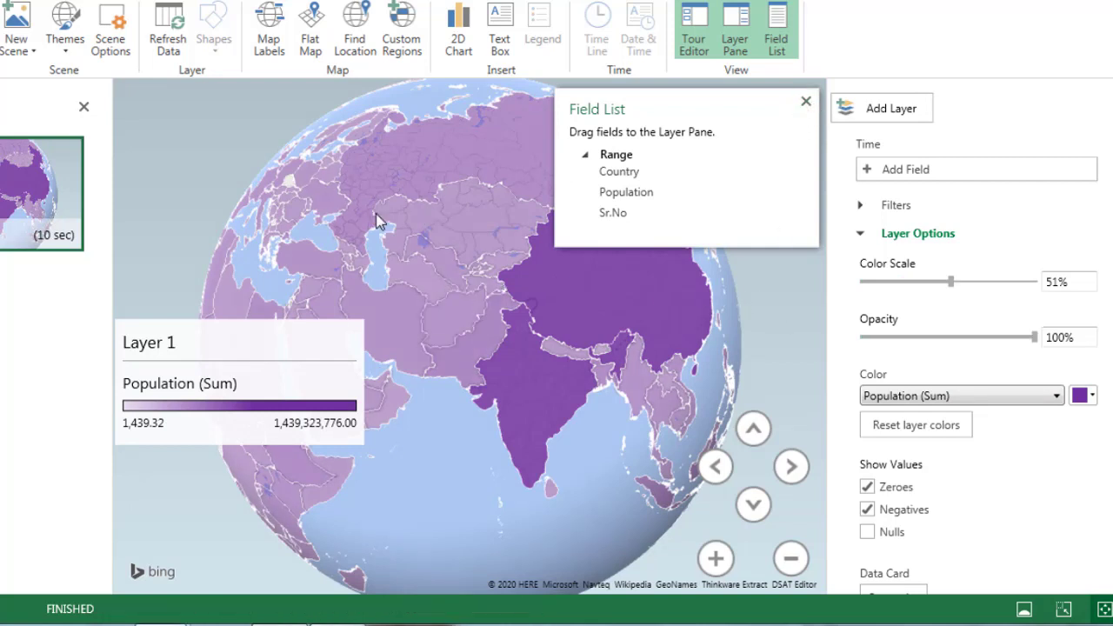
Close the field list and turn on Map Labels for the globe.
left_click(805, 106)
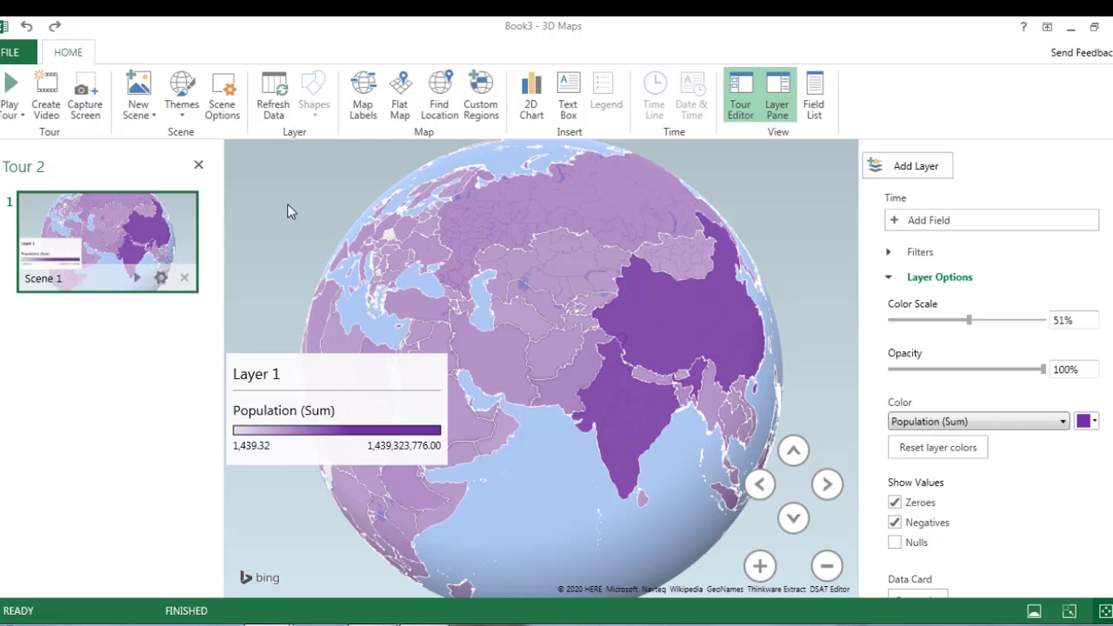
mouse_move(88, 247)
left_click(369, 119)
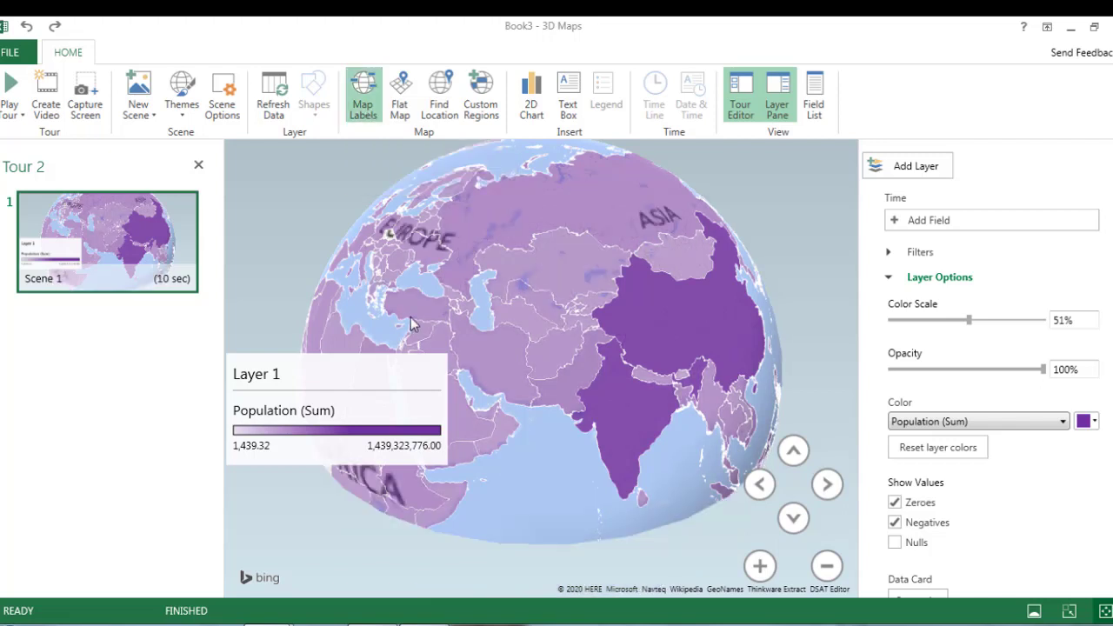
Zoom the labeled globe out and then back in.
mouse_move(450, 324)
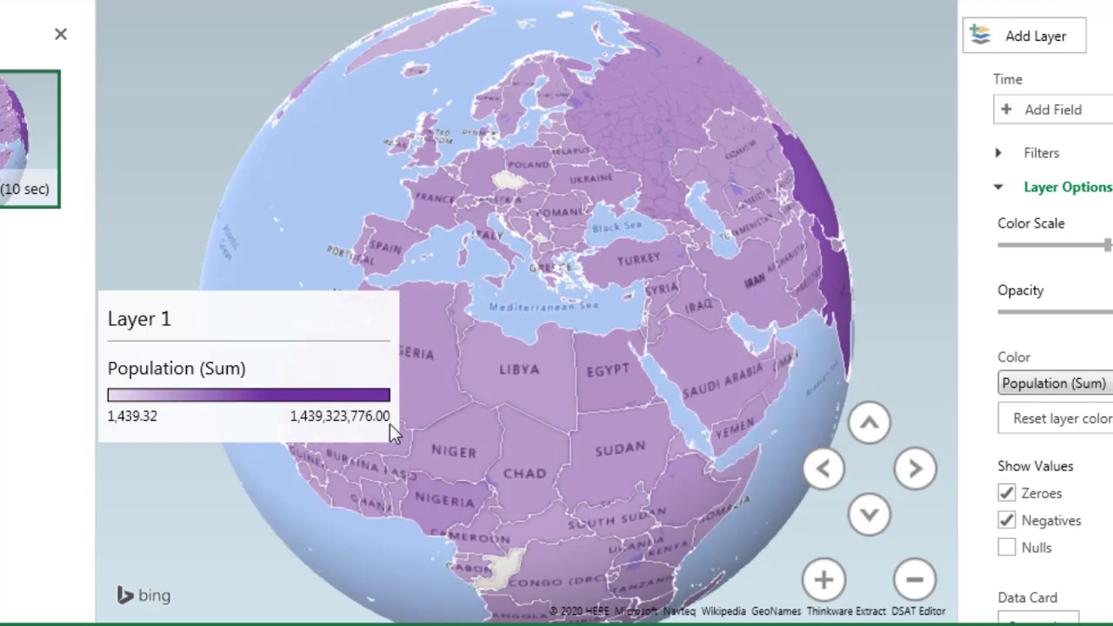
left_click(914, 581)
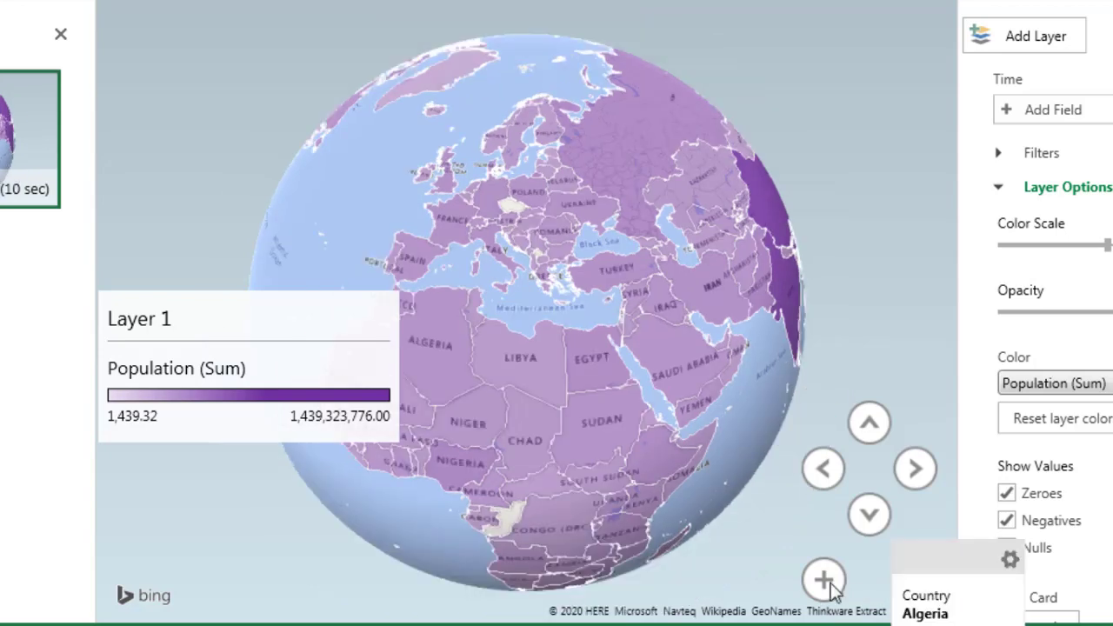
left_click(823, 583)
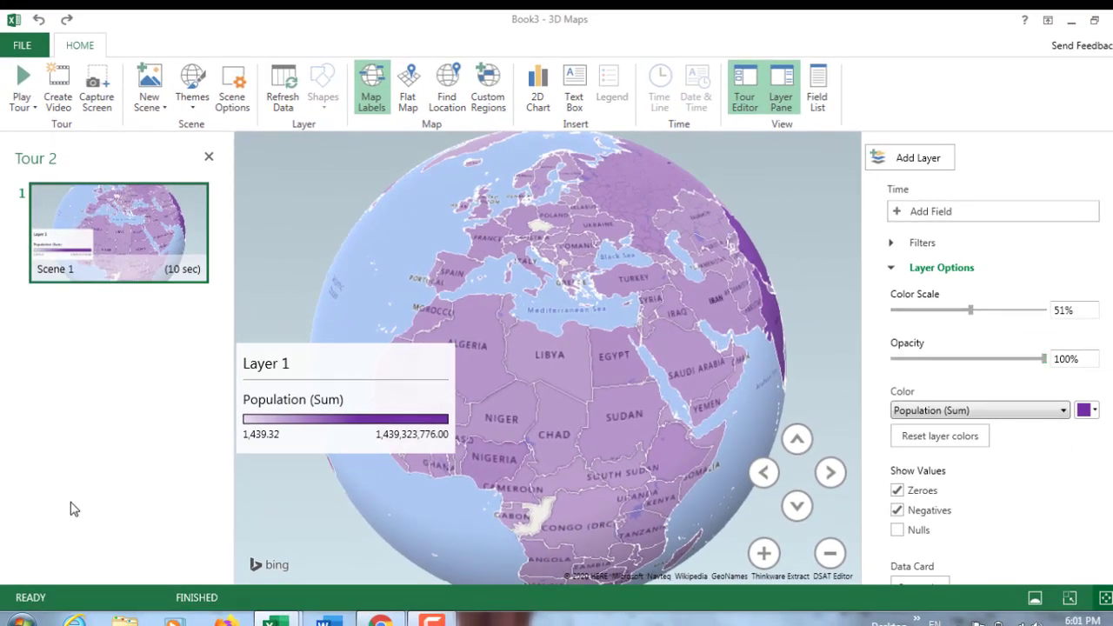
mouse_move(188, 279)
mouse_move(153, 275)
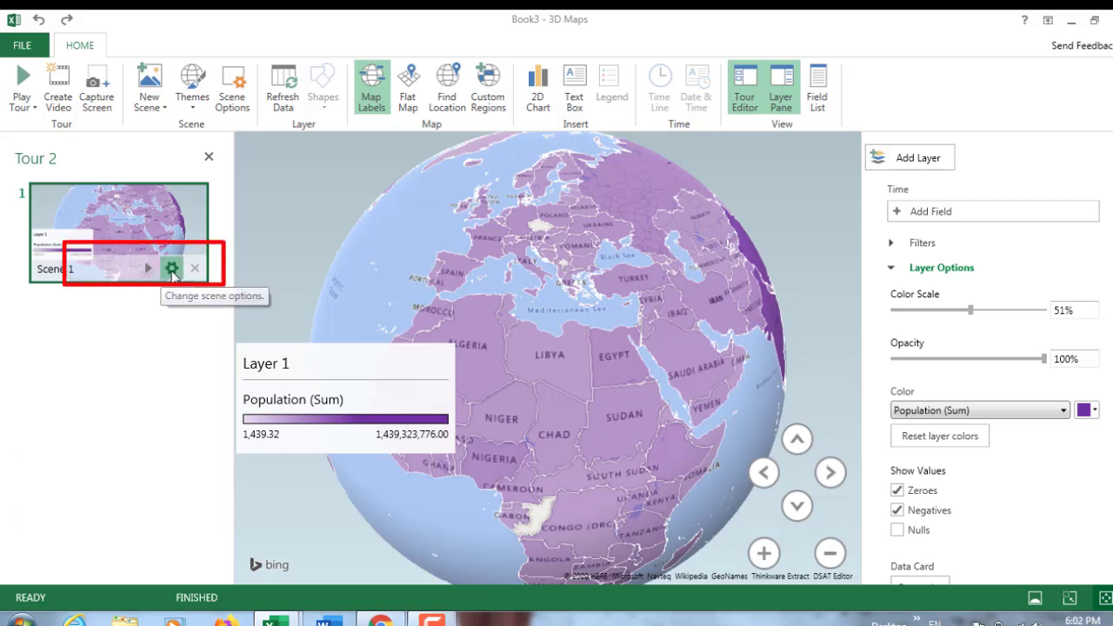
Give Scene 1 a slightly faster Rotate Globe effect and play the tour full screen.
left_click(173, 271)
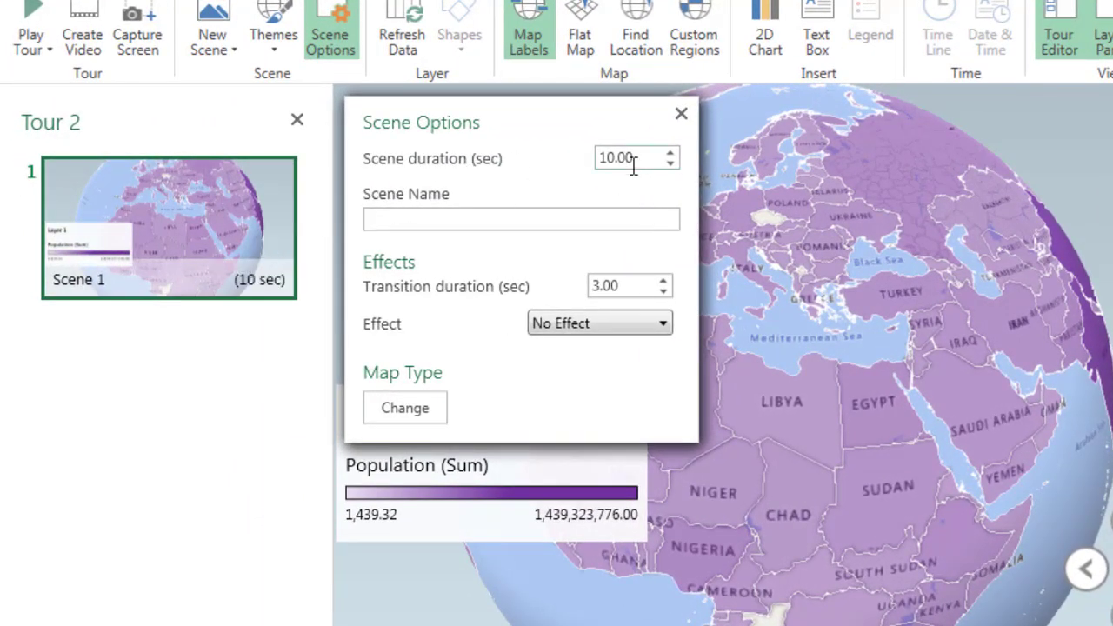
left_click(558, 327)
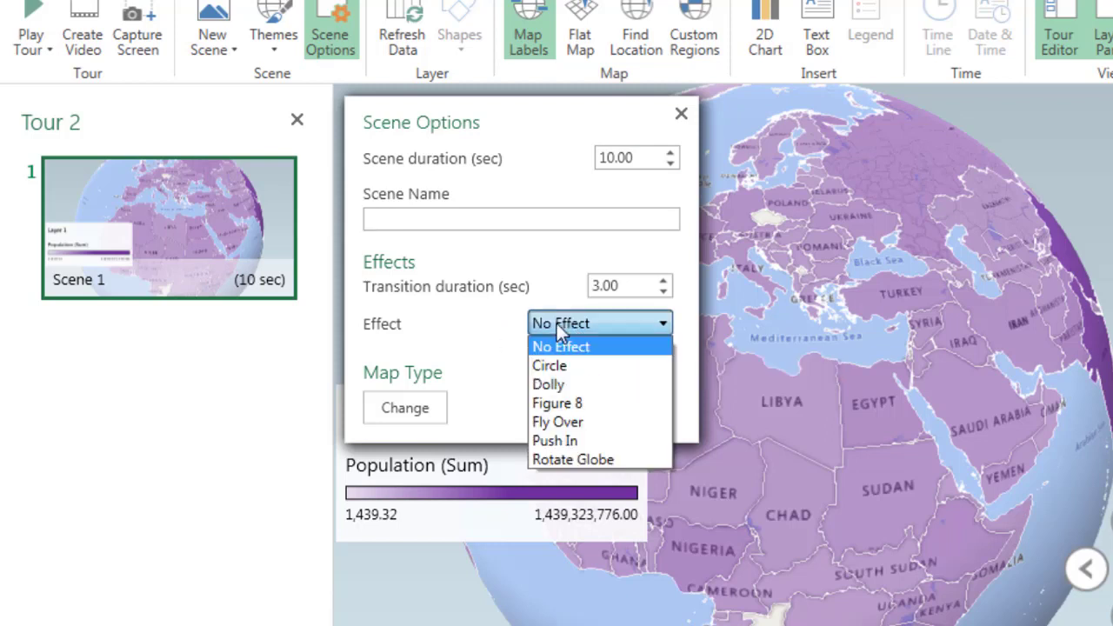
left_click(586, 458)
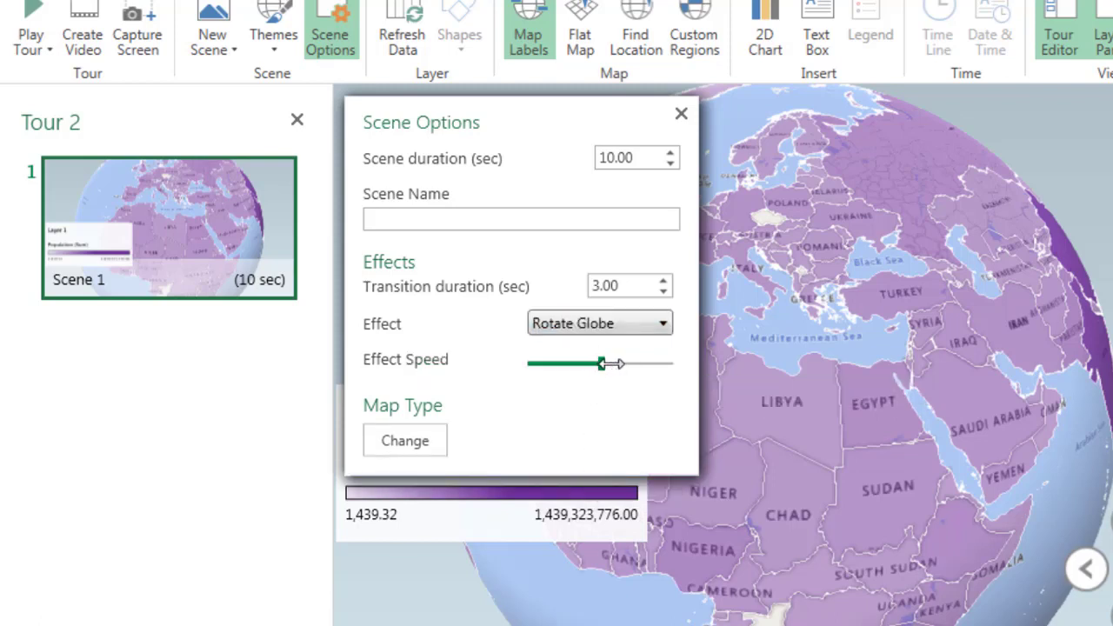
left_click_drag(615, 364, 627, 364)
left_click(194, 276)
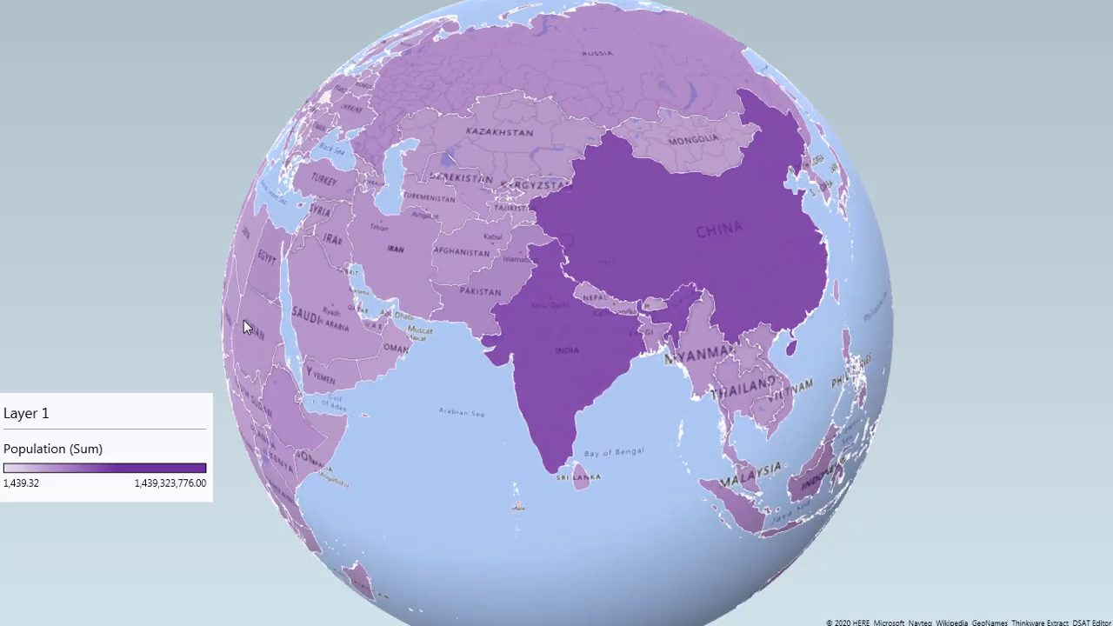
Exit full-screen playback and return to the tour editor.
mouse_move(243, 325)
key("Escape")
left_click(105, 247)
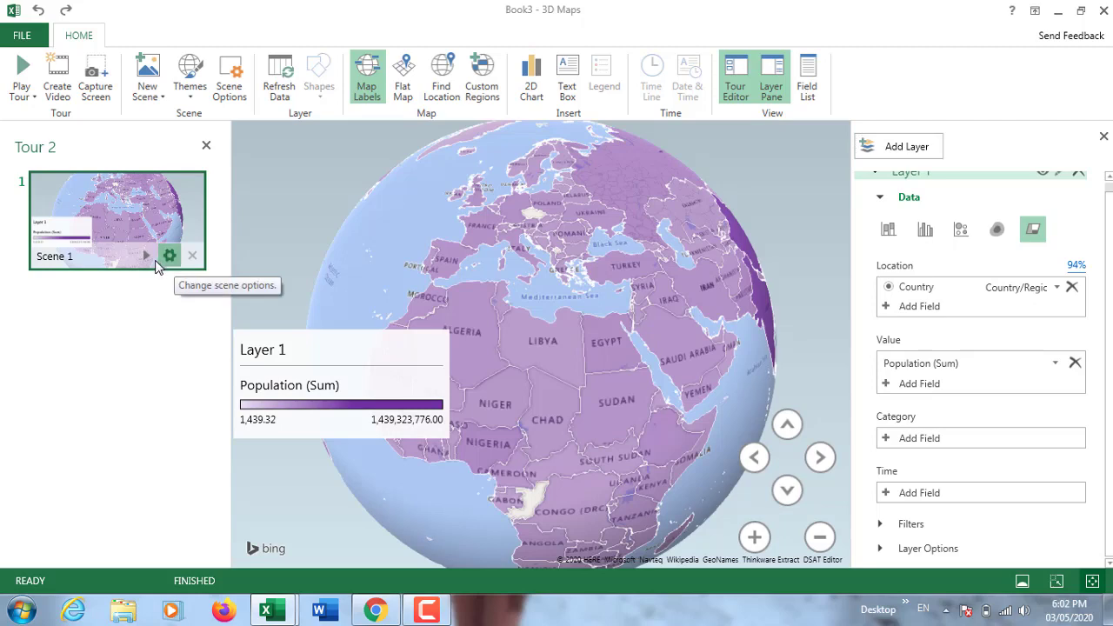
Change Scene 1's duration from 10 to 30 seconds.
left_click(170, 257)
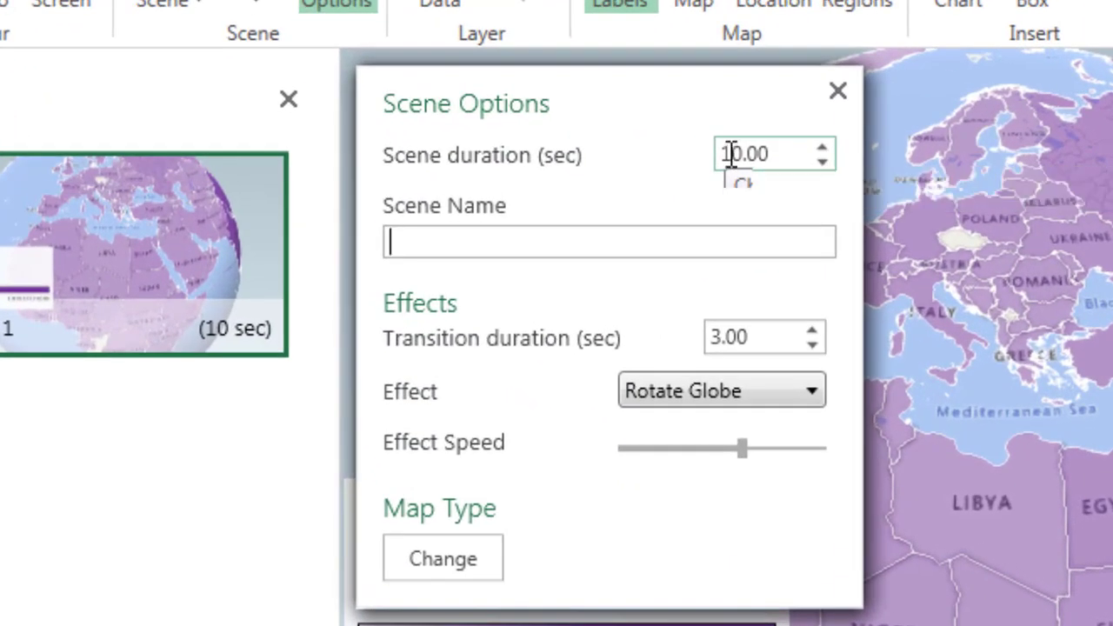
left_click(731, 154)
key("BackSpace")
type("3")
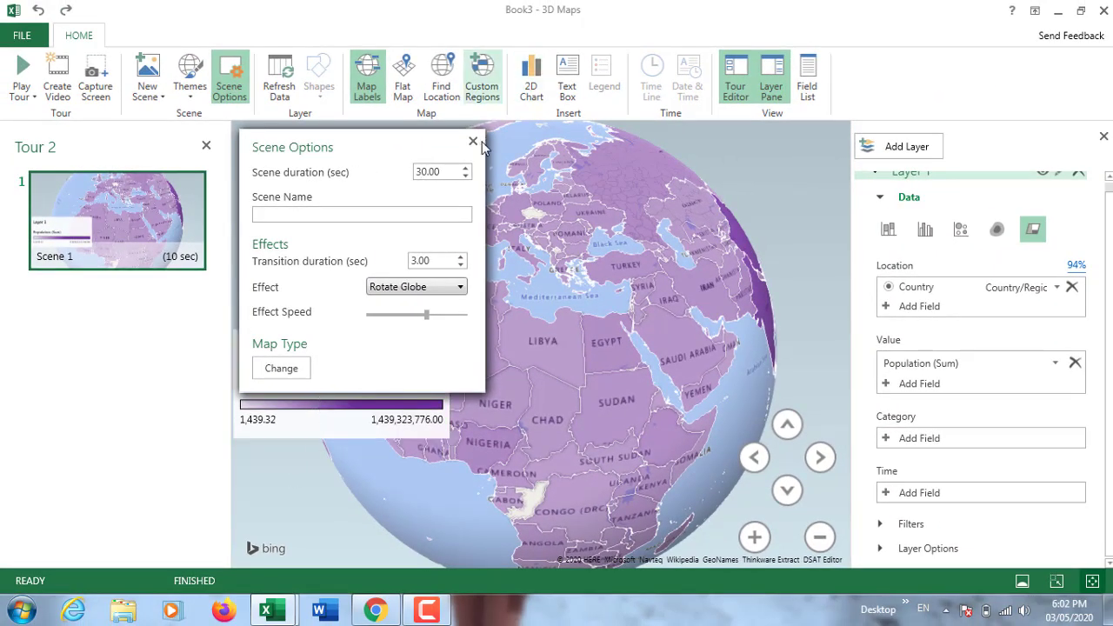
left_click(473, 141)
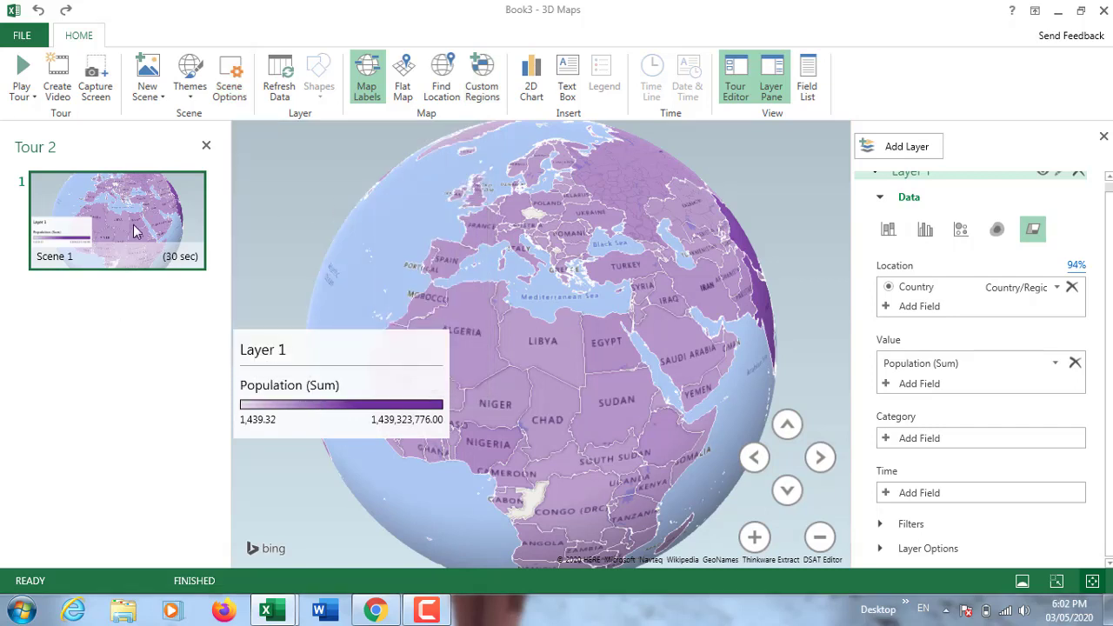
mouse_move(135, 231)
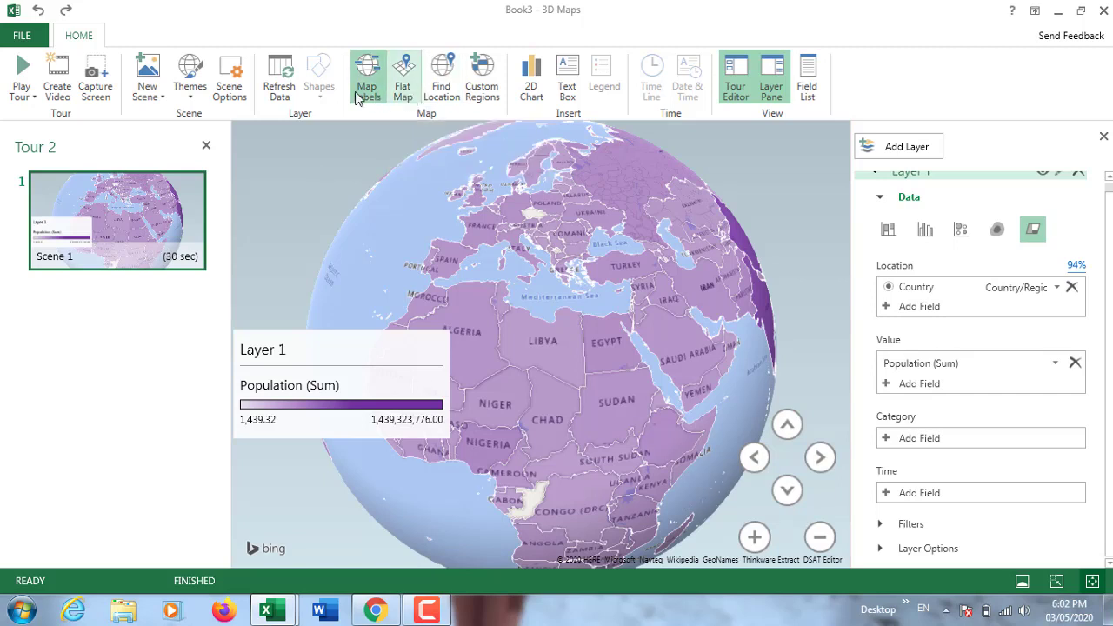
Move the Layer 1 legend to the map's bottom-left and make it wider and shorter.
left_click(403, 87)
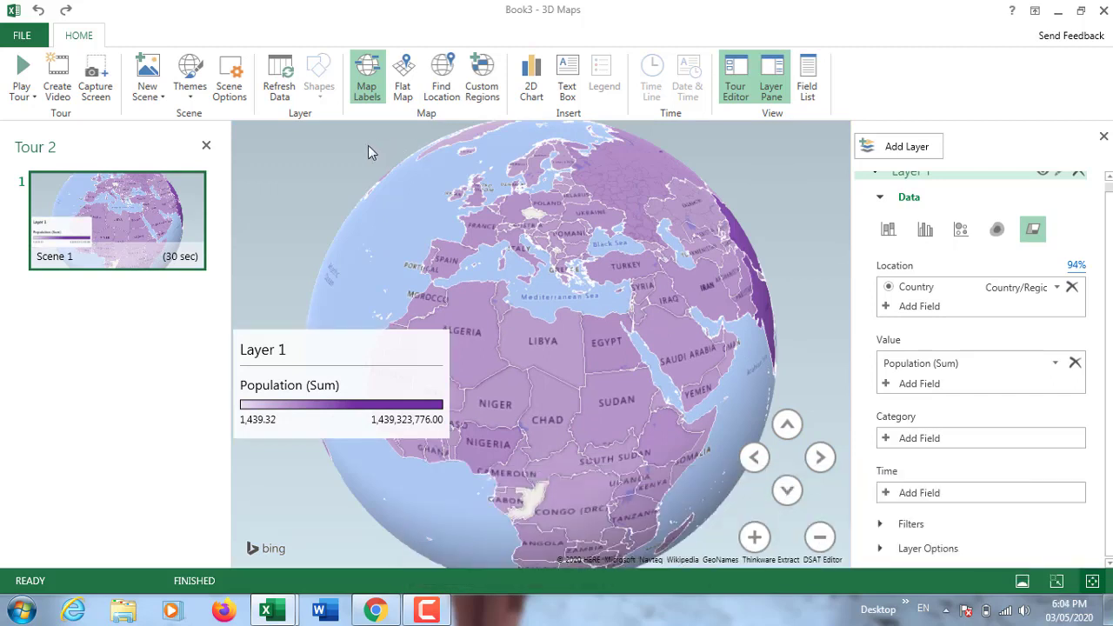
left_click(390, 357)
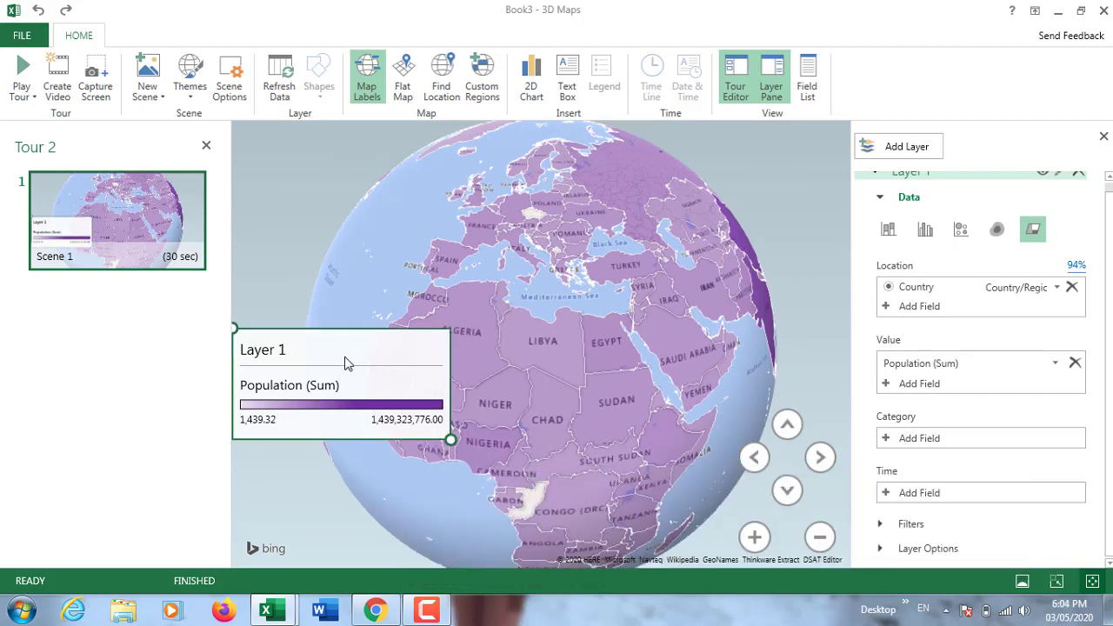
left_click_drag(344, 362, 345, 485)
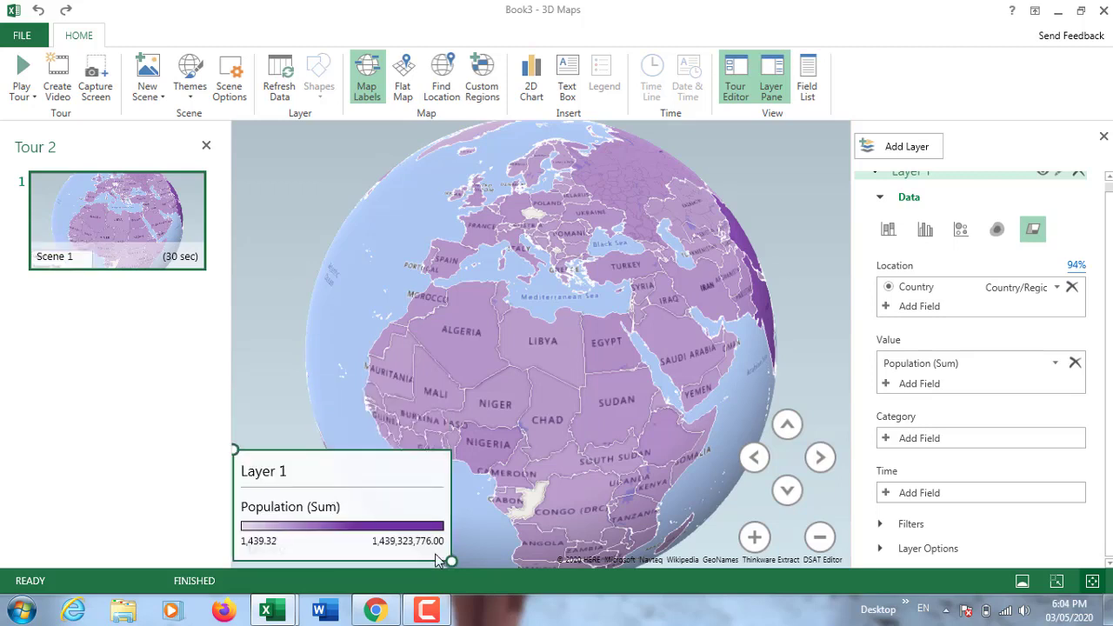
left_click_drag(452, 561, 461, 552)
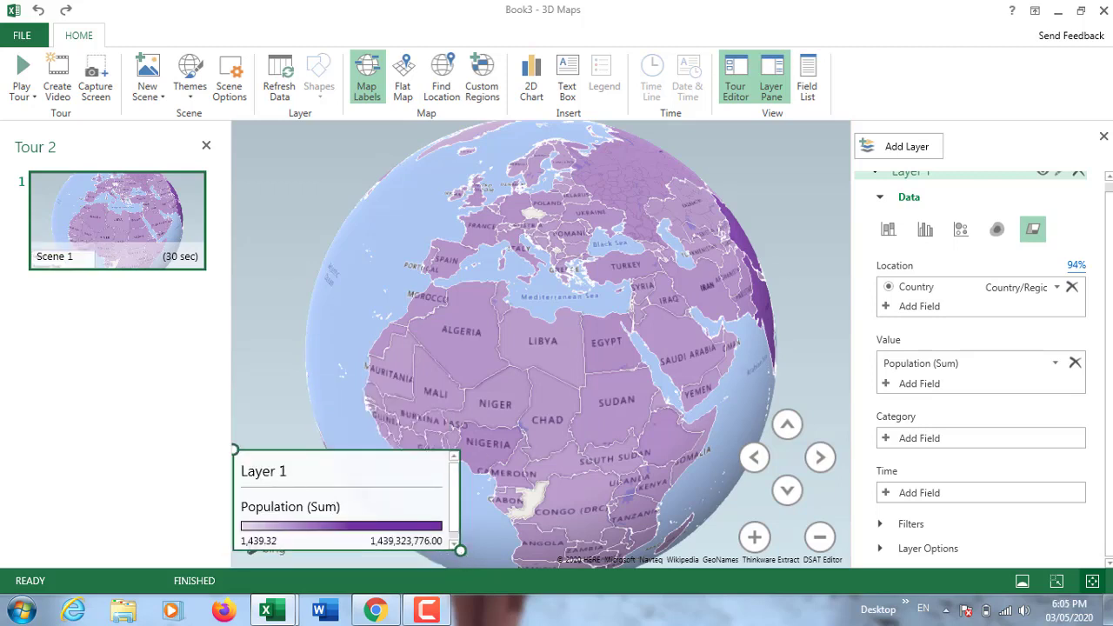
scroll(1062, 347, "up", 1)
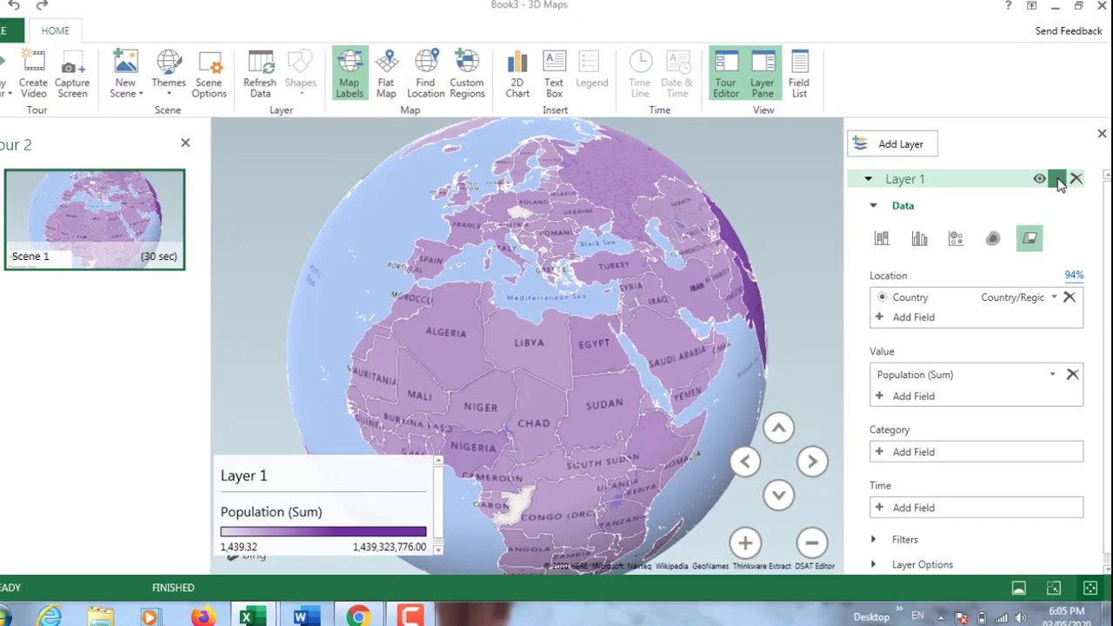
Rename Layer 1 to 'World Population'.
left_click(1059, 181)
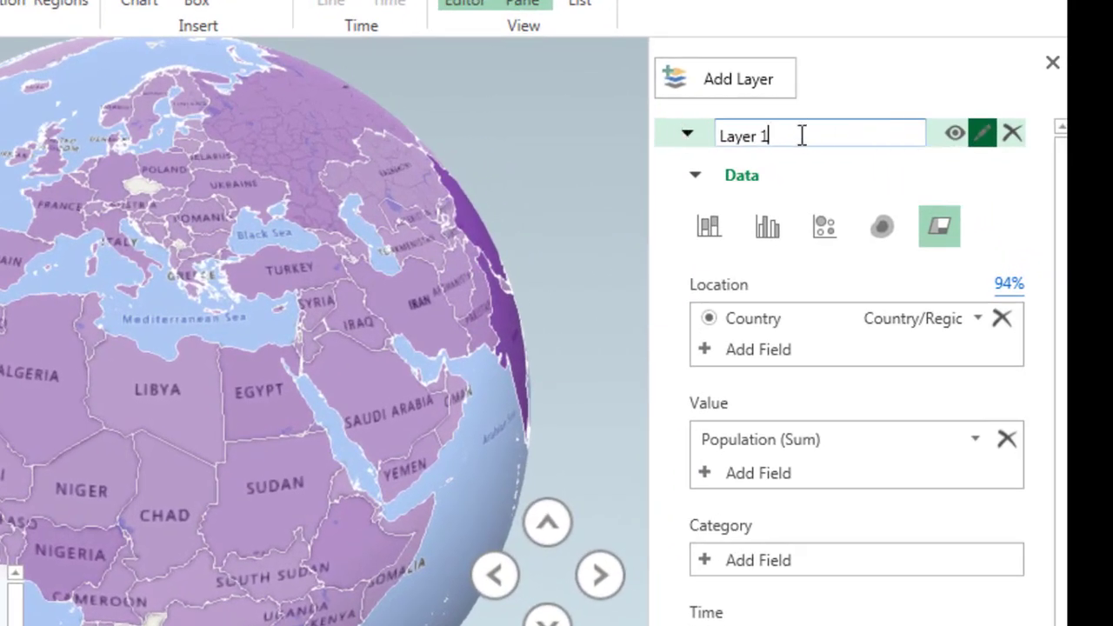
key("ctrl+a")
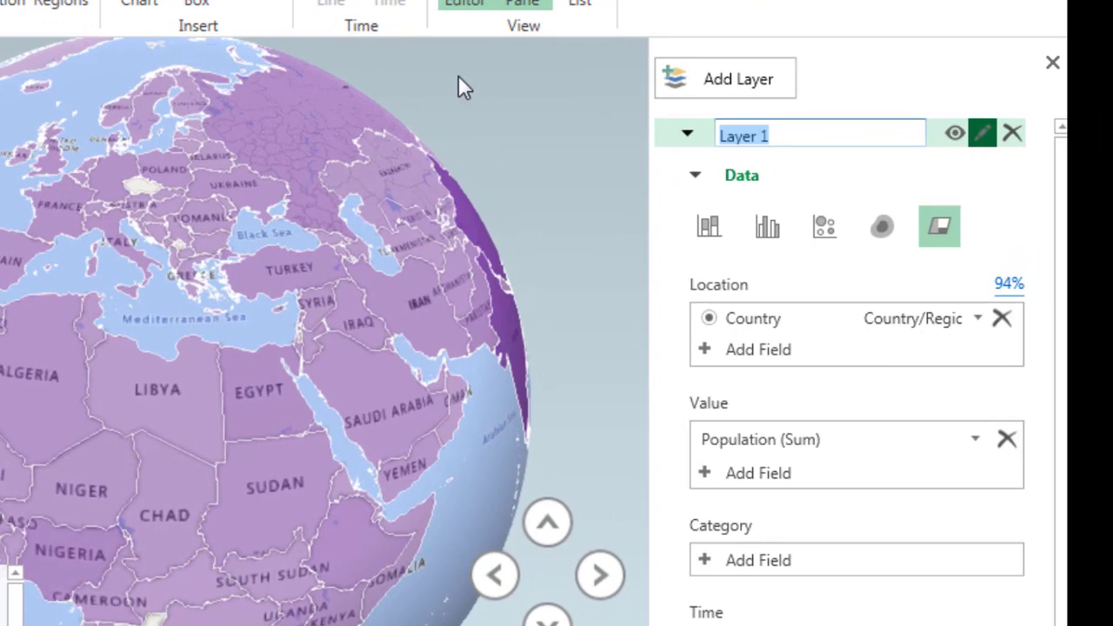
type("World Pop")
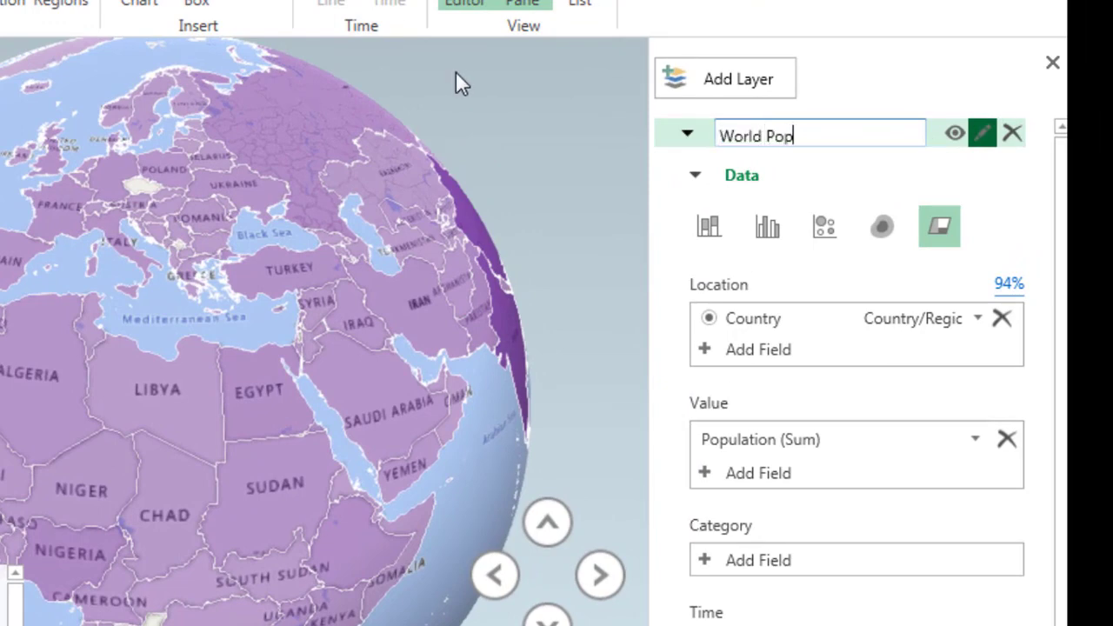
type("ulat")
type("ion")
key("Return")
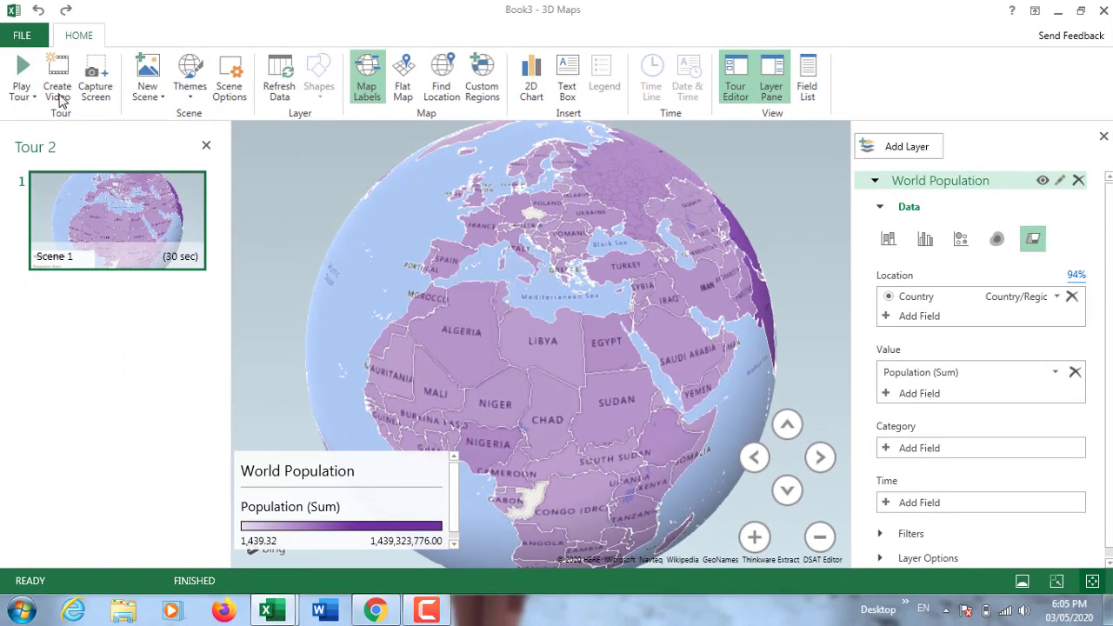
Create and save an MP4 video of the tour at Computers & Tablets 720p quality.
left_click(61, 92)
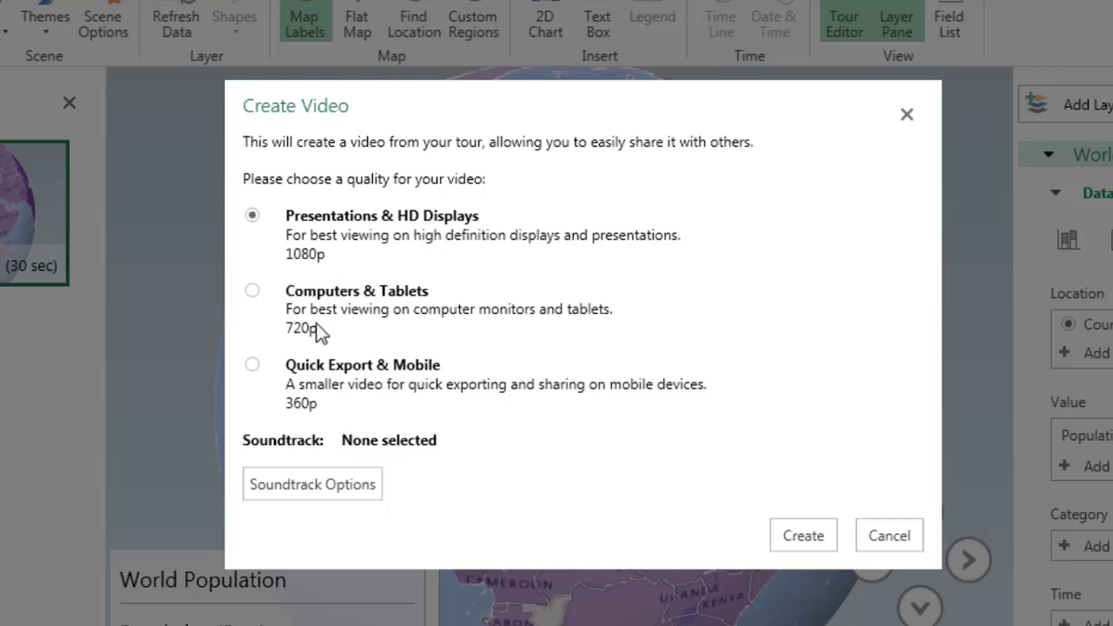
left_click(252, 291)
left_click(809, 540)
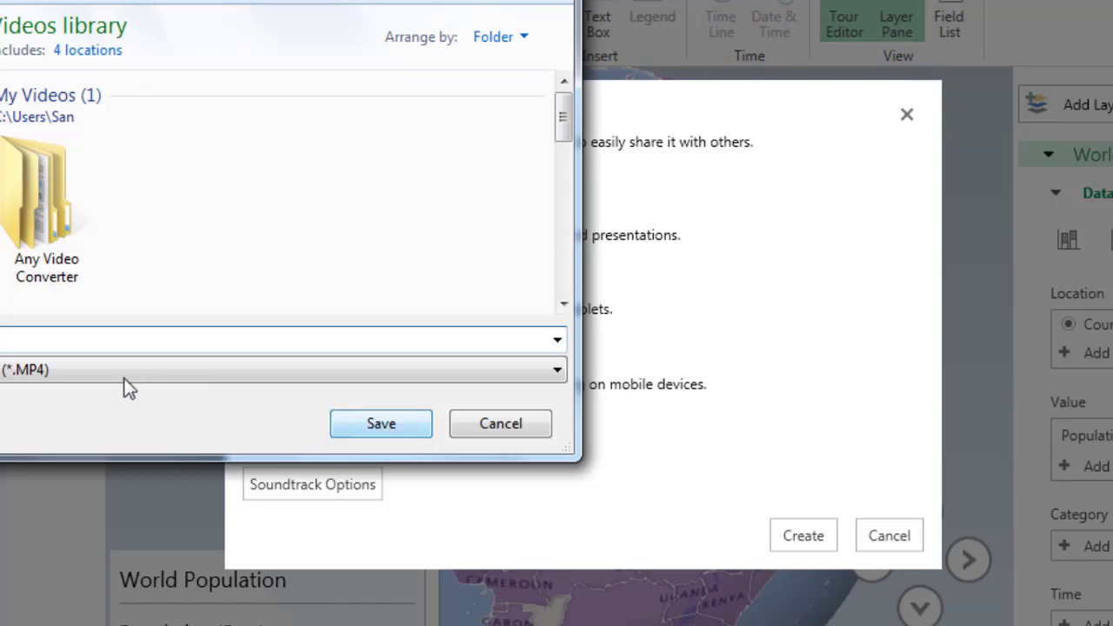
left_click(364, 432)
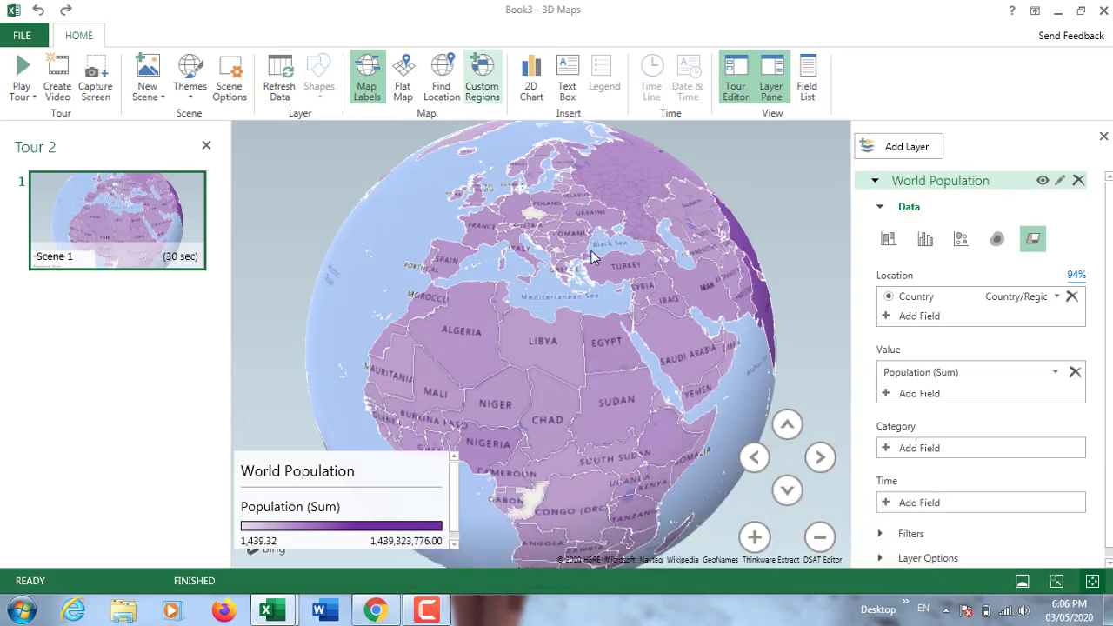
mouse_move(600, 280)
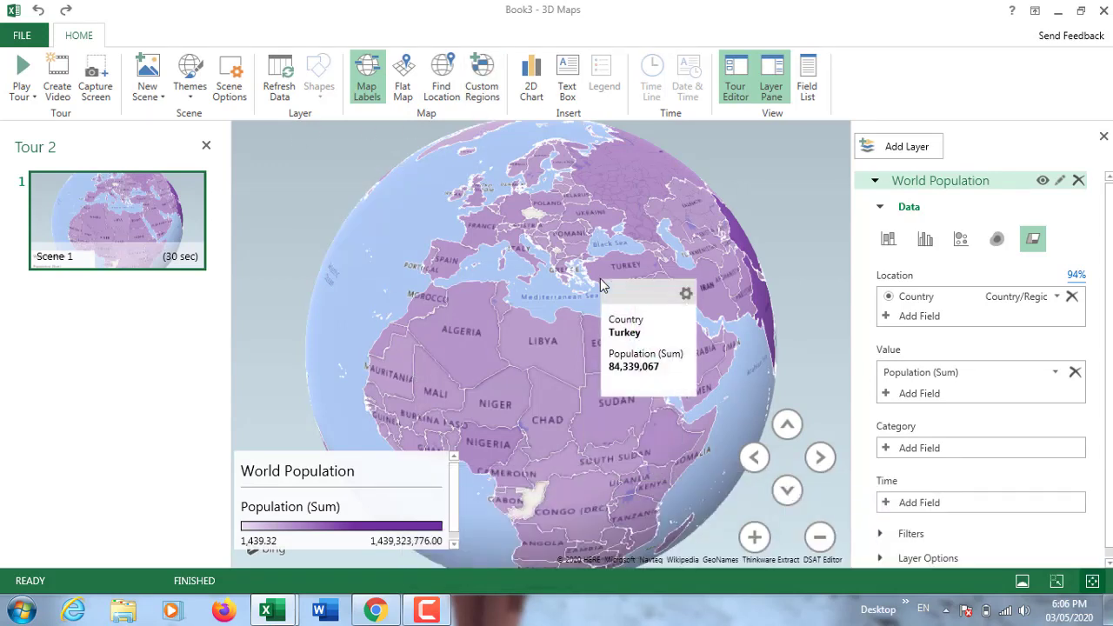